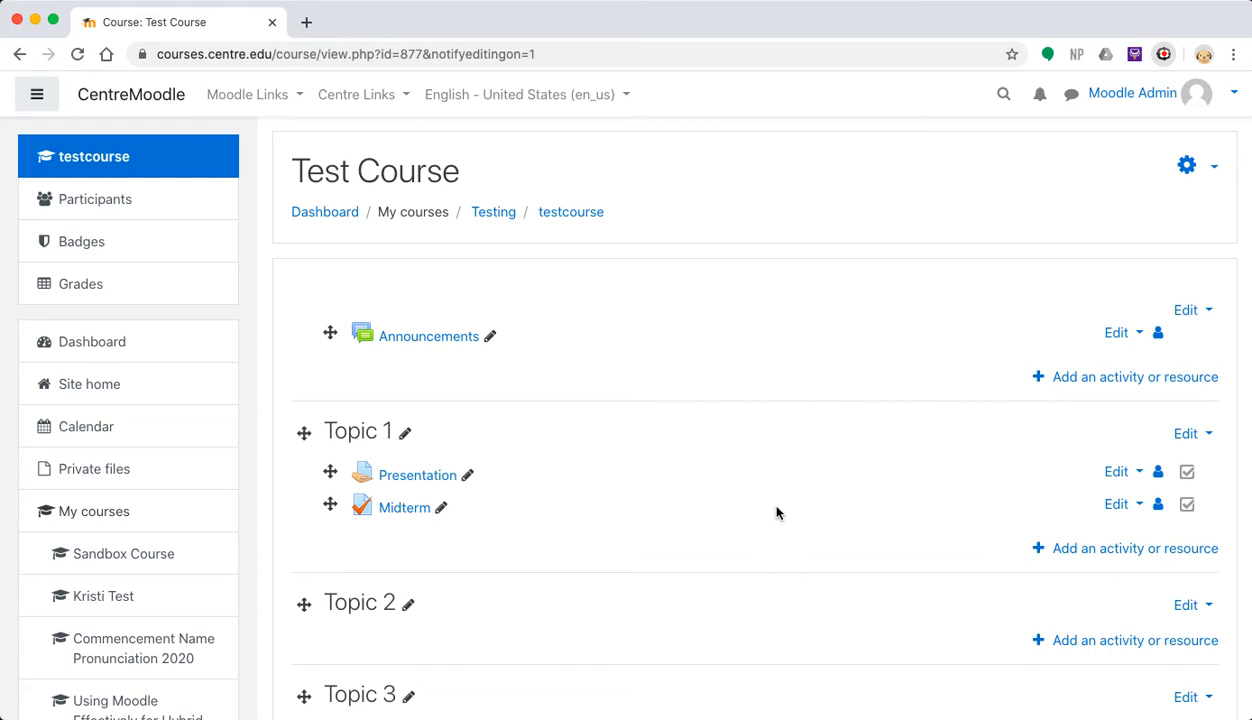
# Add a Quiz activity to Topic 1 and name it Sample Quiz
pyautogui.click(1095, 549)
pyautogui.scroll(-6, 582, 415)
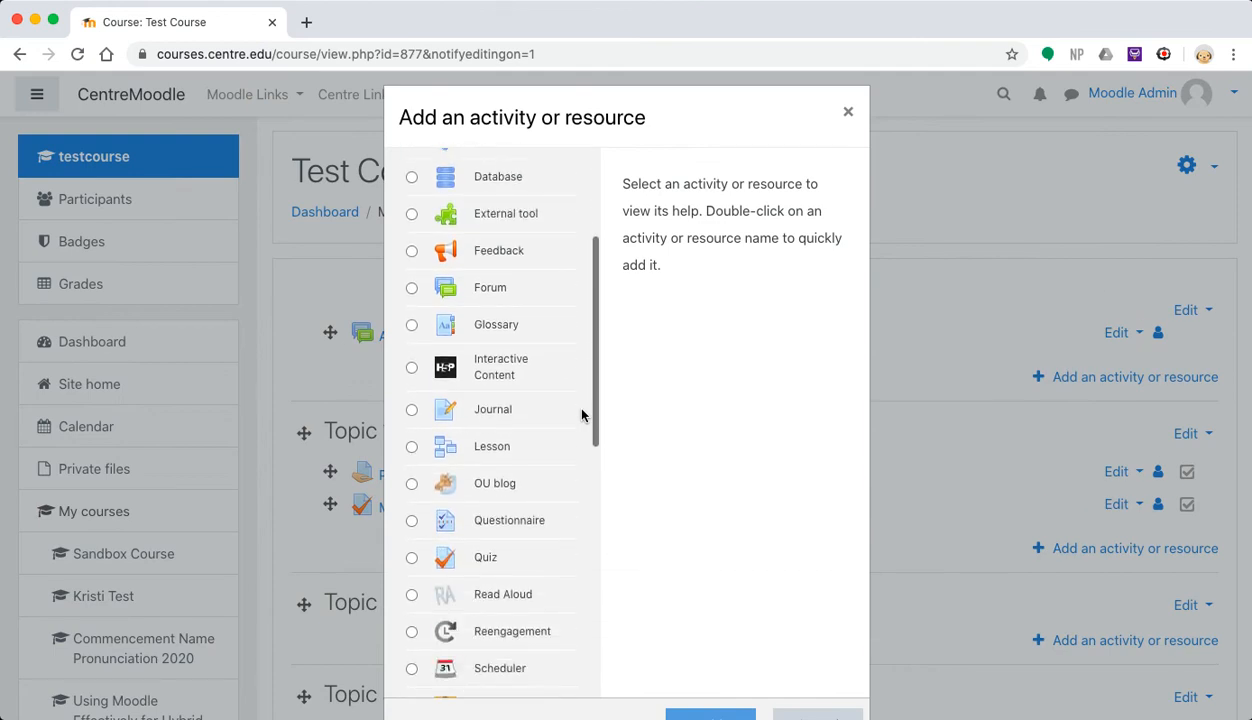
pyautogui.click(411, 499)
pyautogui.scroll(-3, 646, 572)
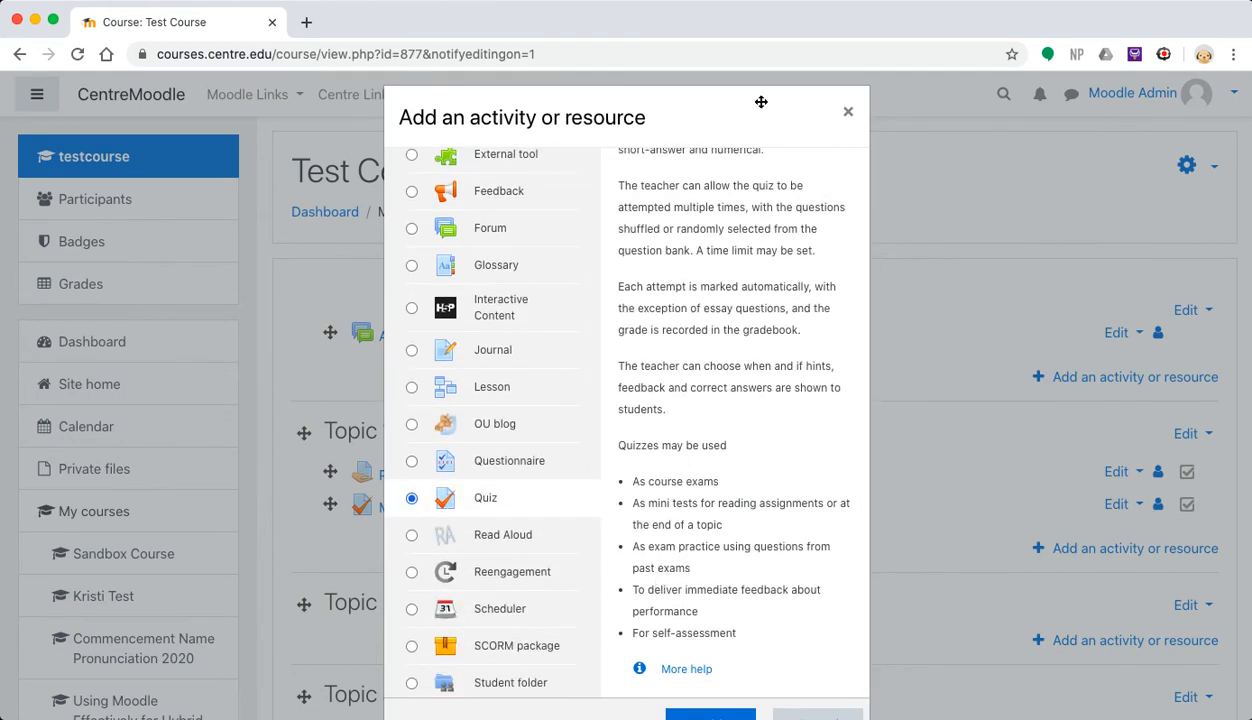
pyautogui.click(684, 685)
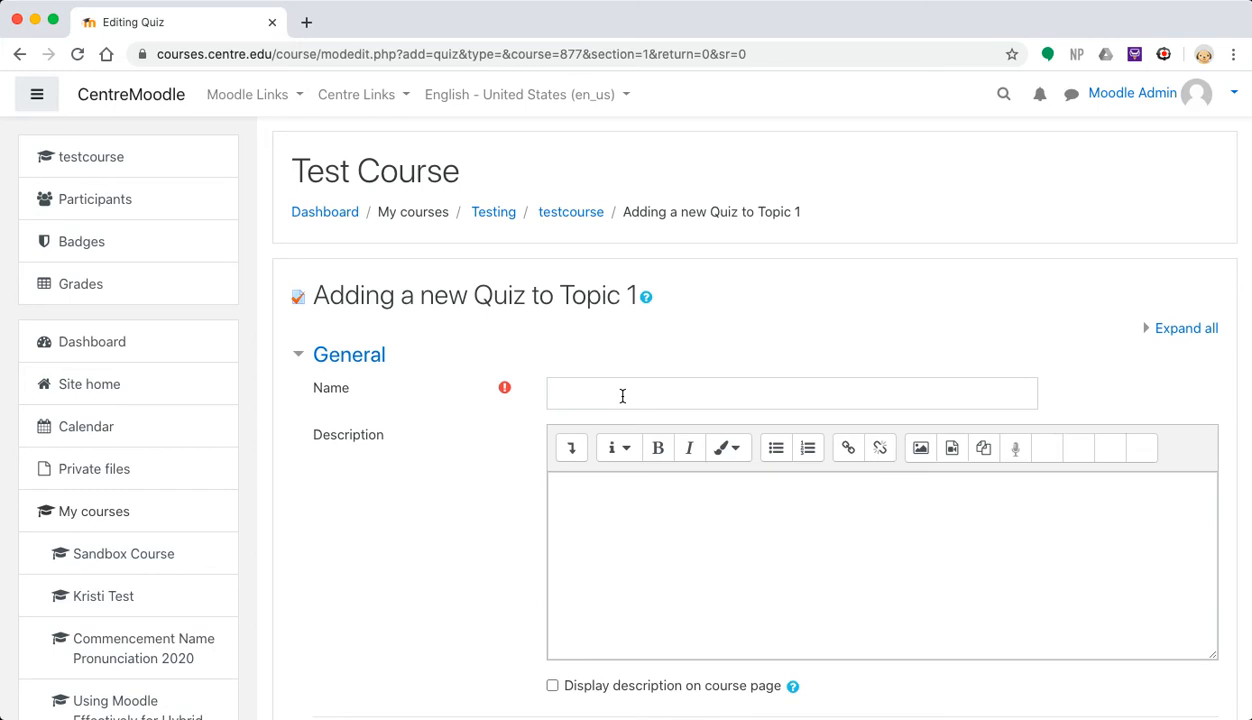
pyautogui.click(621, 396)
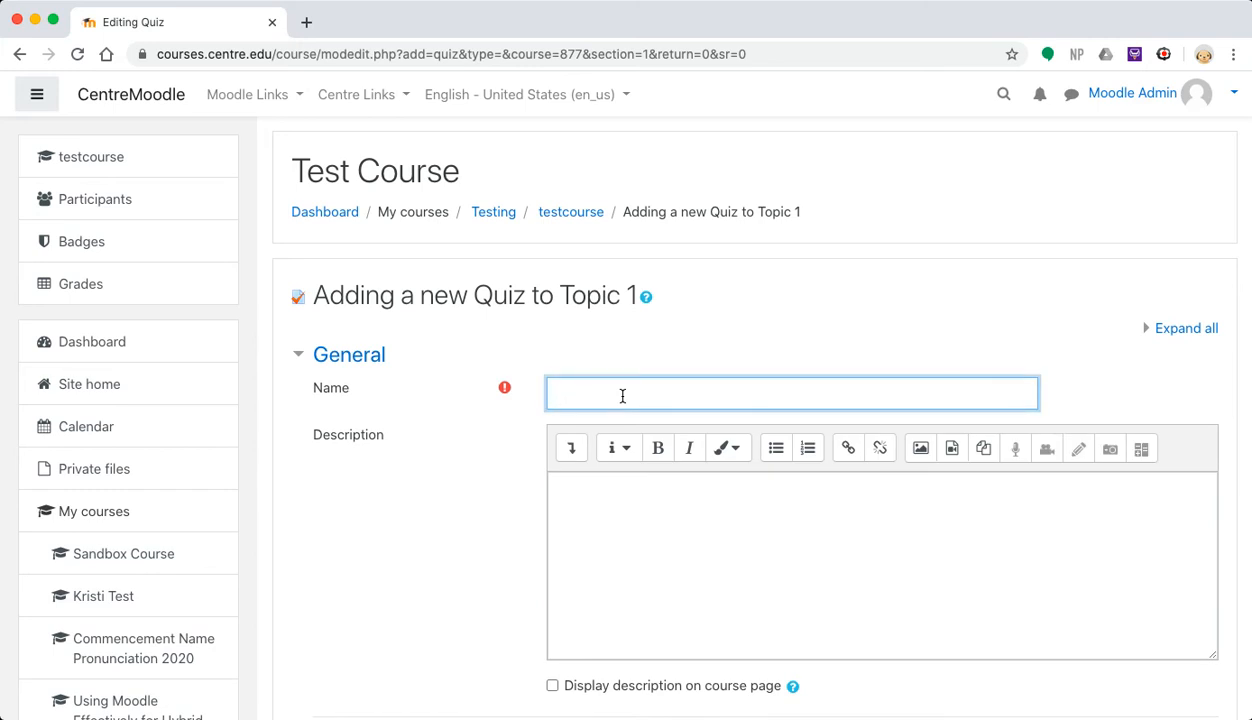
pyautogui.write('Sample Quiz')
# Enable both the opening and closing dates in the quiz's timing settings
pyautogui.scroll(-3, 620, 531)
pyautogui.scroll(-1, 622, 531)
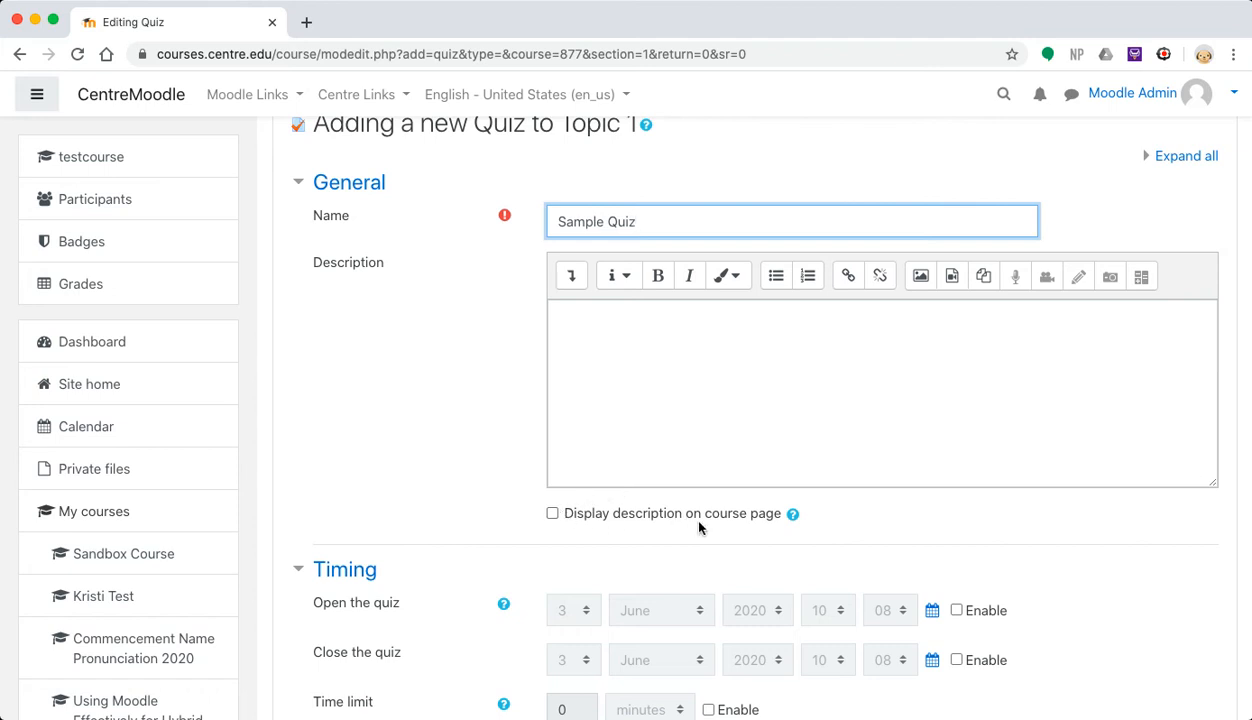
pyautogui.scroll(-1, 648, 392)
pyautogui.scroll(-3, 648, 392)
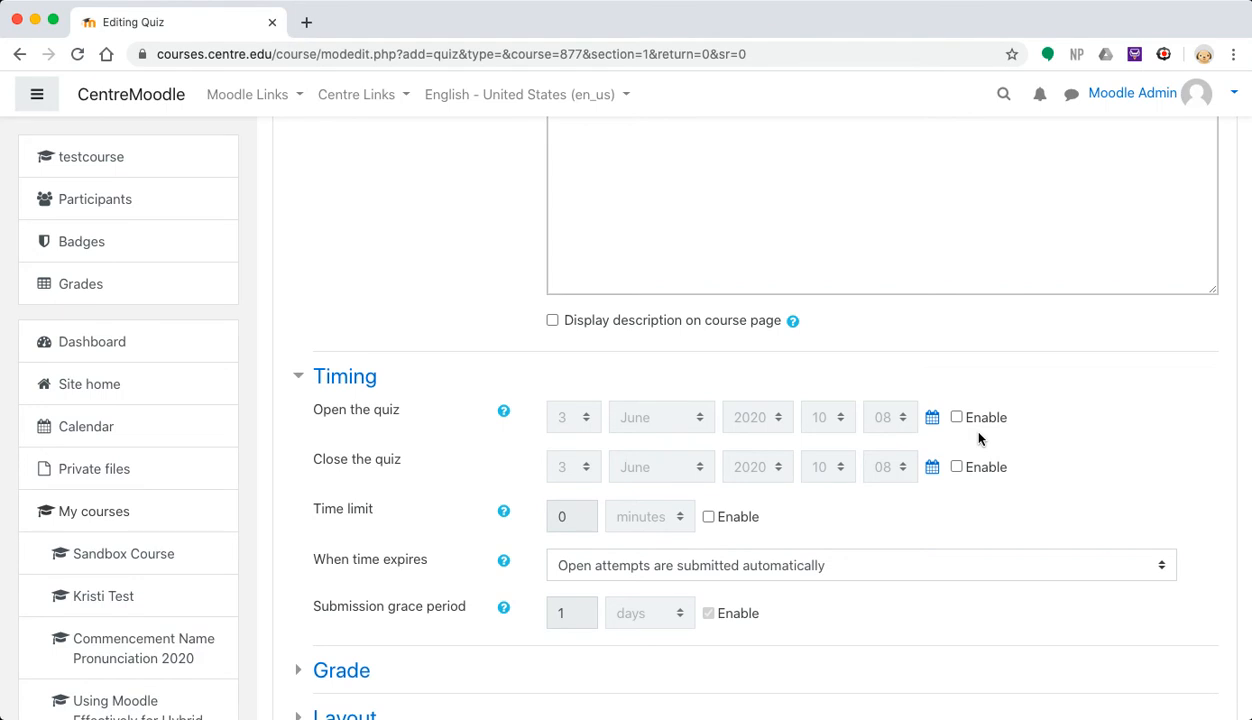
pyautogui.scroll(-2, 978, 437)
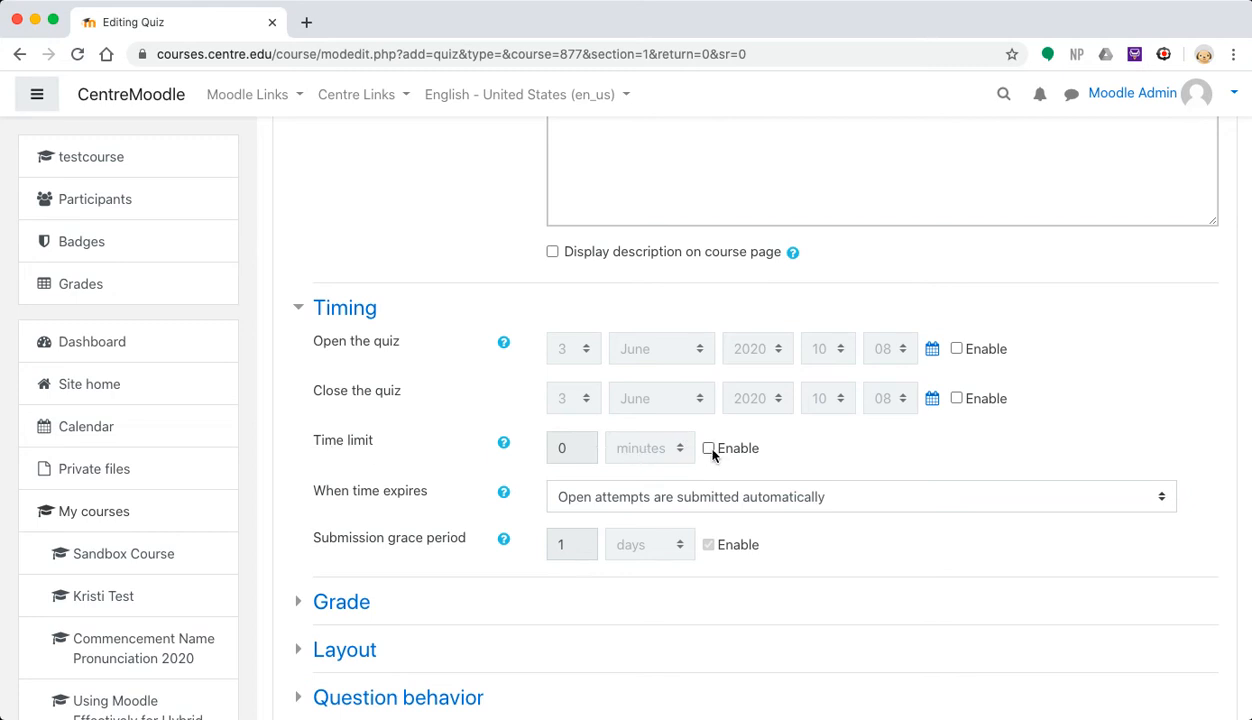
pyautogui.click(956, 349)
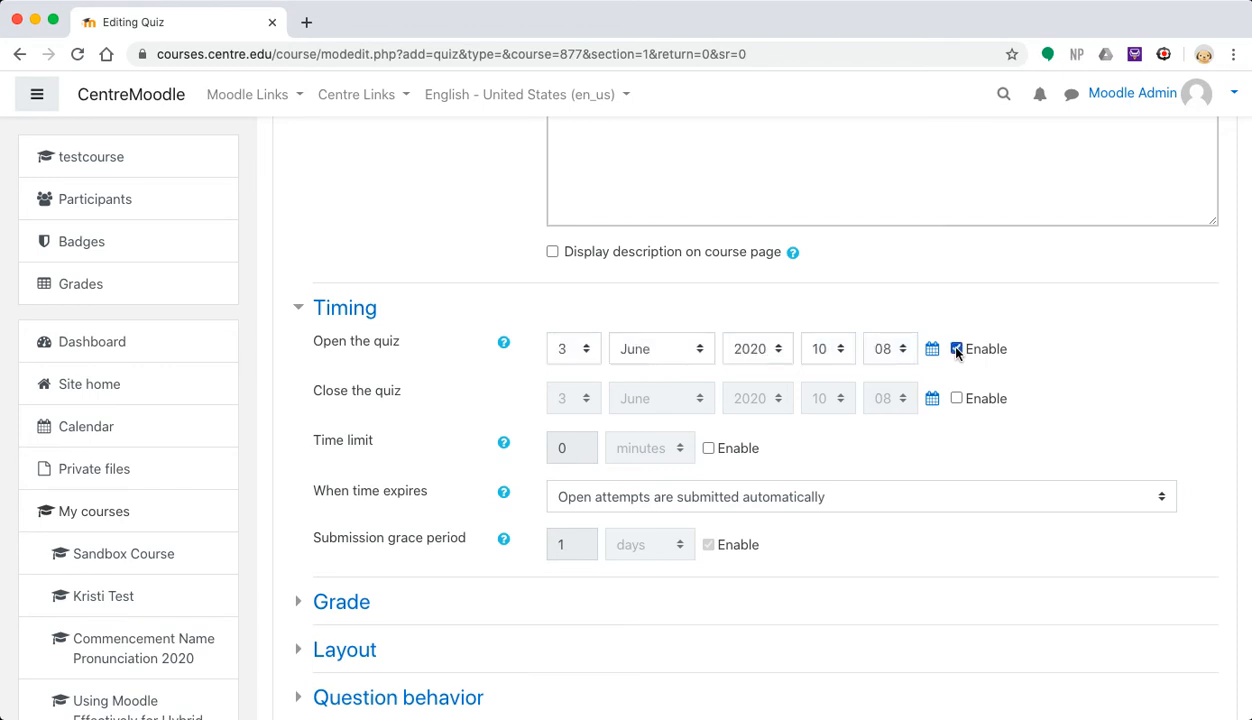
pyautogui.click(956, 398)
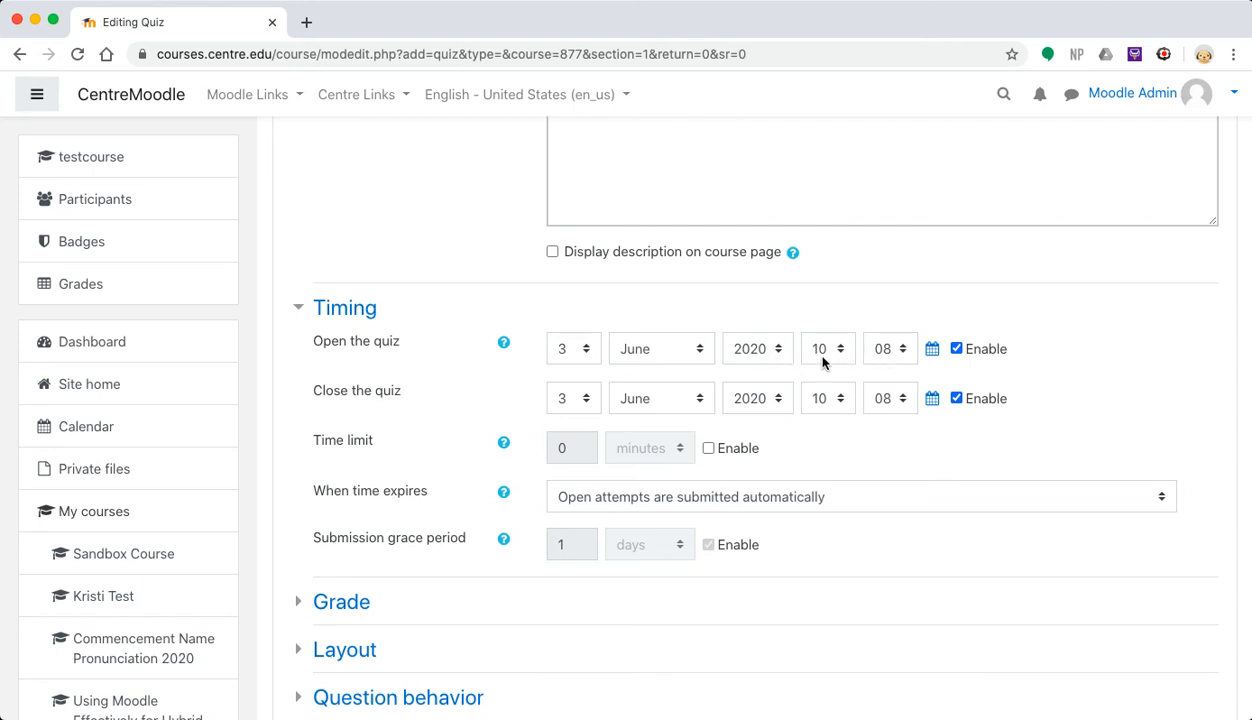
# Enable a time limit of 60 minutes and set the quiz's closing hour to 15
pyautogui.click(708, 448)
pyautogui.doubleClick(578, 440)
pyautogui.write('60')
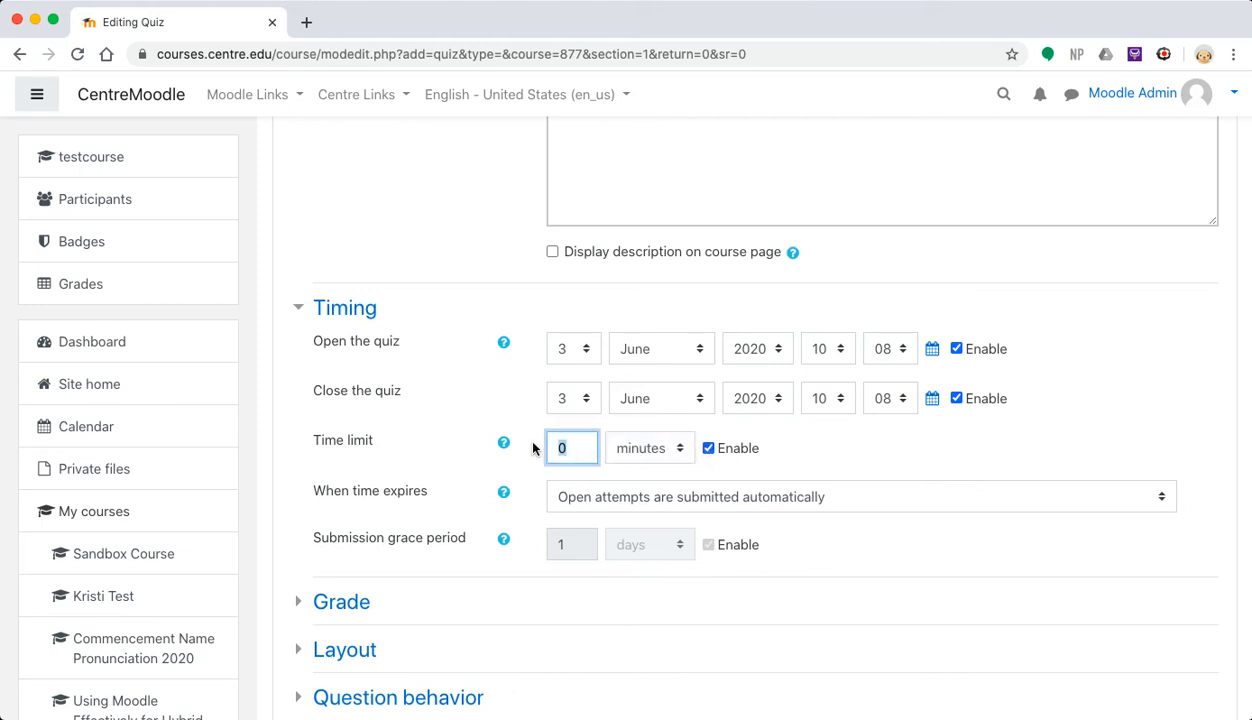
pyautogui.click(838, 400)
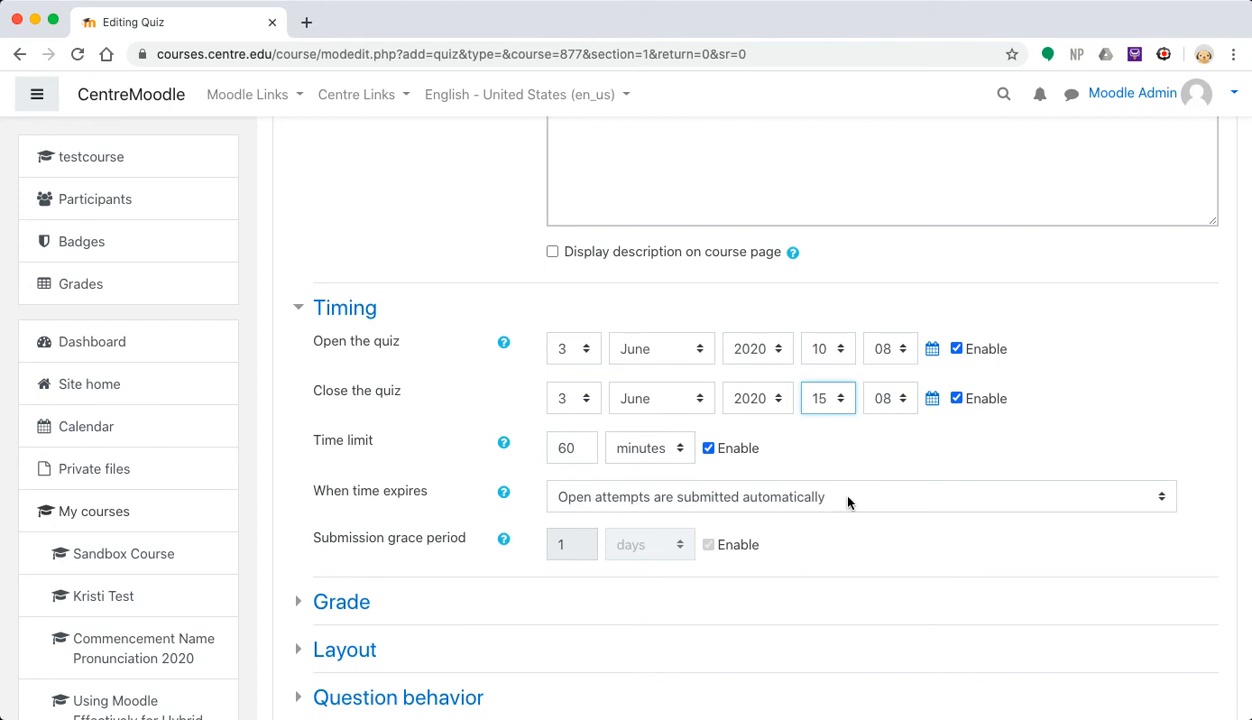
# Set the grade category to Quizzes with 1 attempt allowed, and check the help for the grading method
pyautogui.scroll(-3, 848, 502)
pyautogui.scroll(-1, 848, 502)
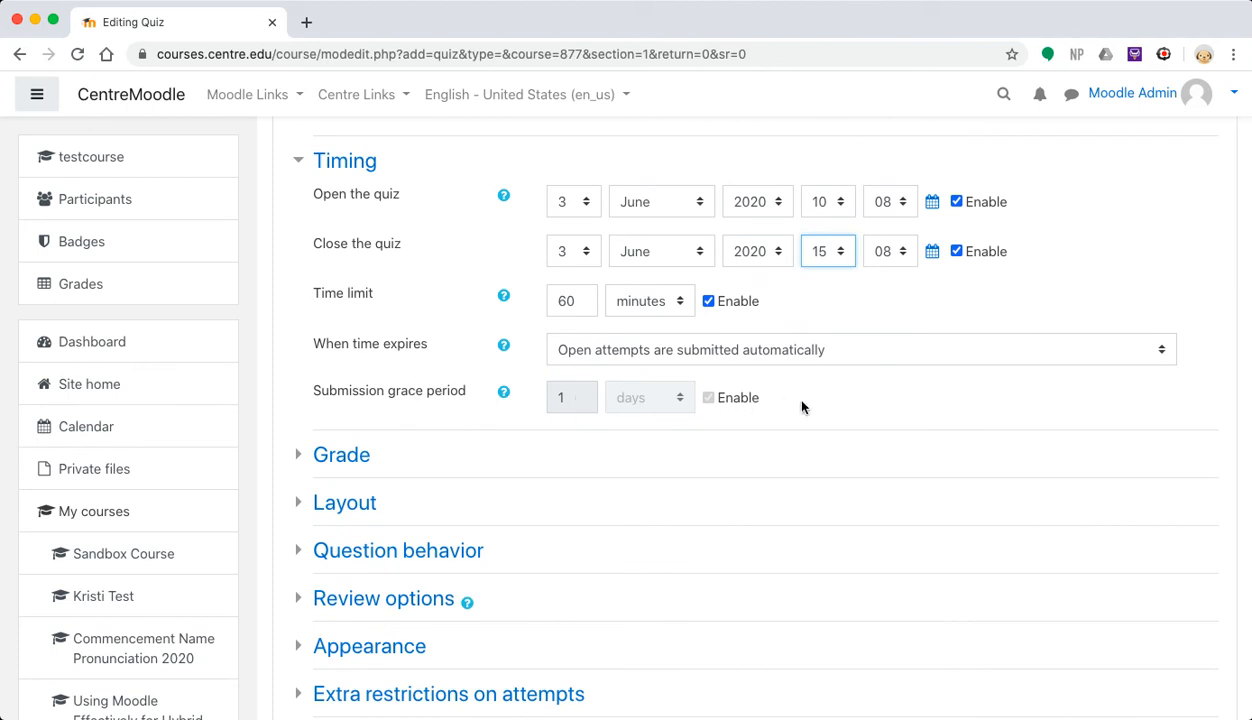
pyautogui.scroll(-3, 801, 406)
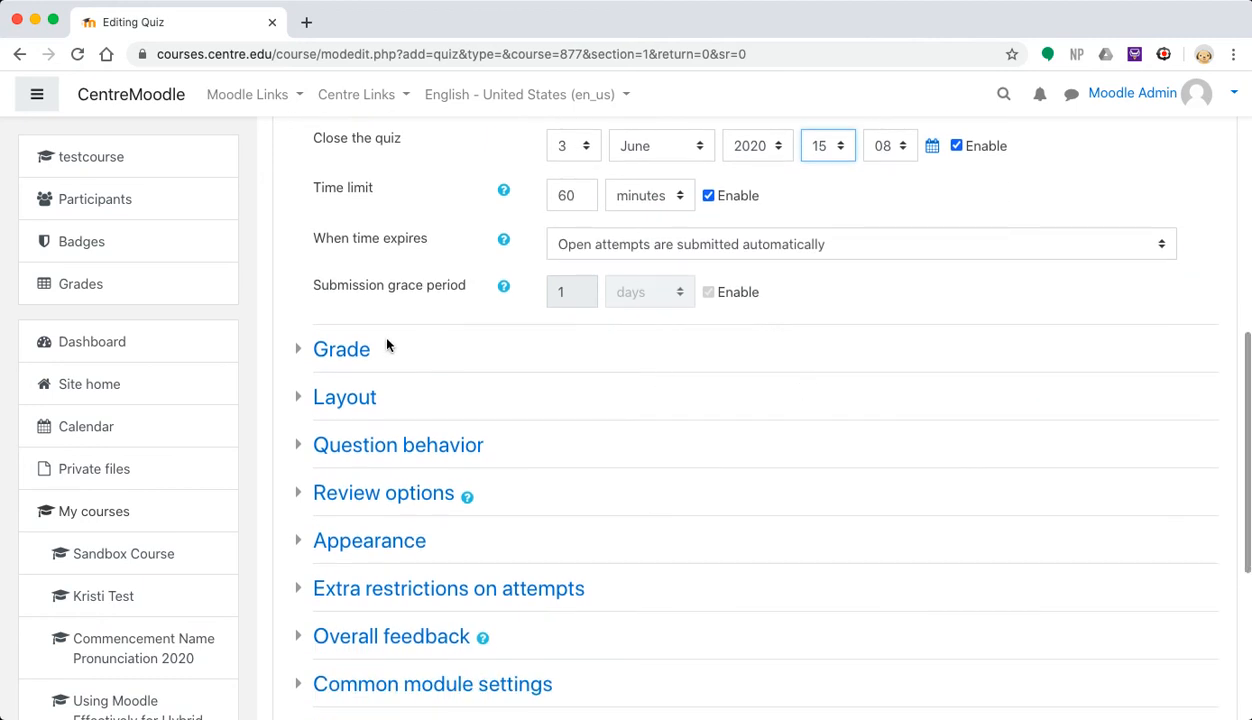
pyautogui.click(331, 352)
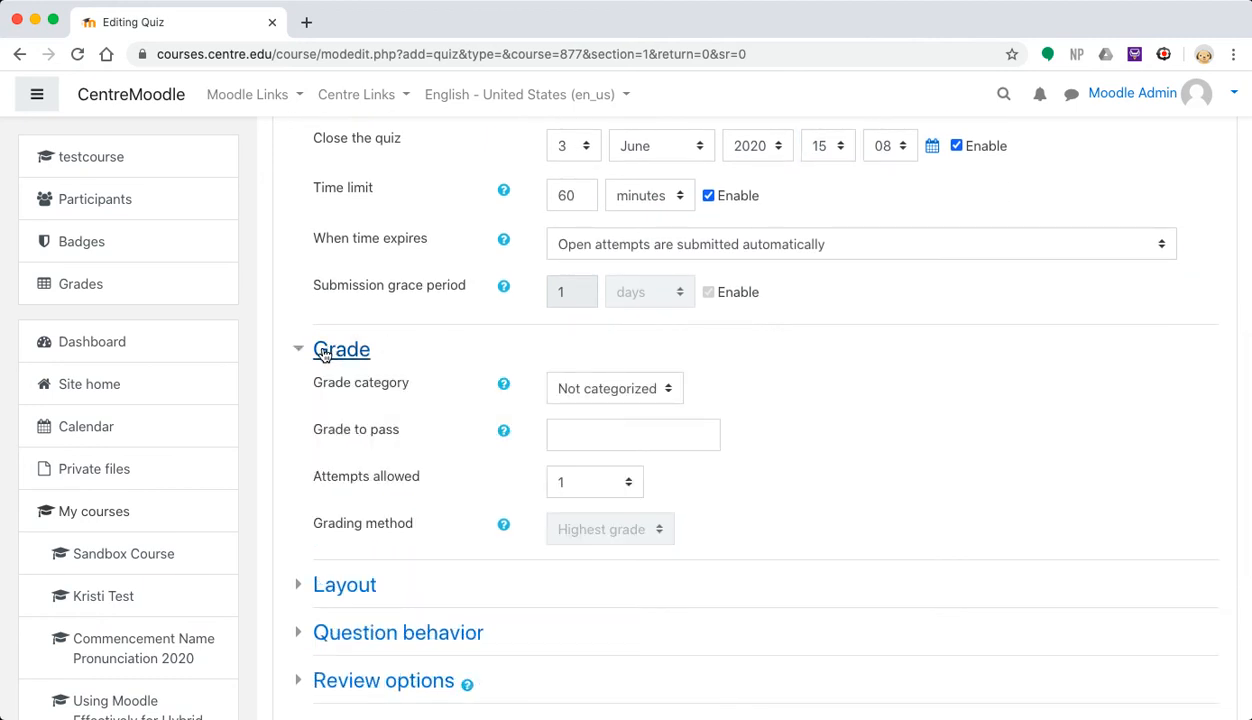
pyautogui.click(623, 394)
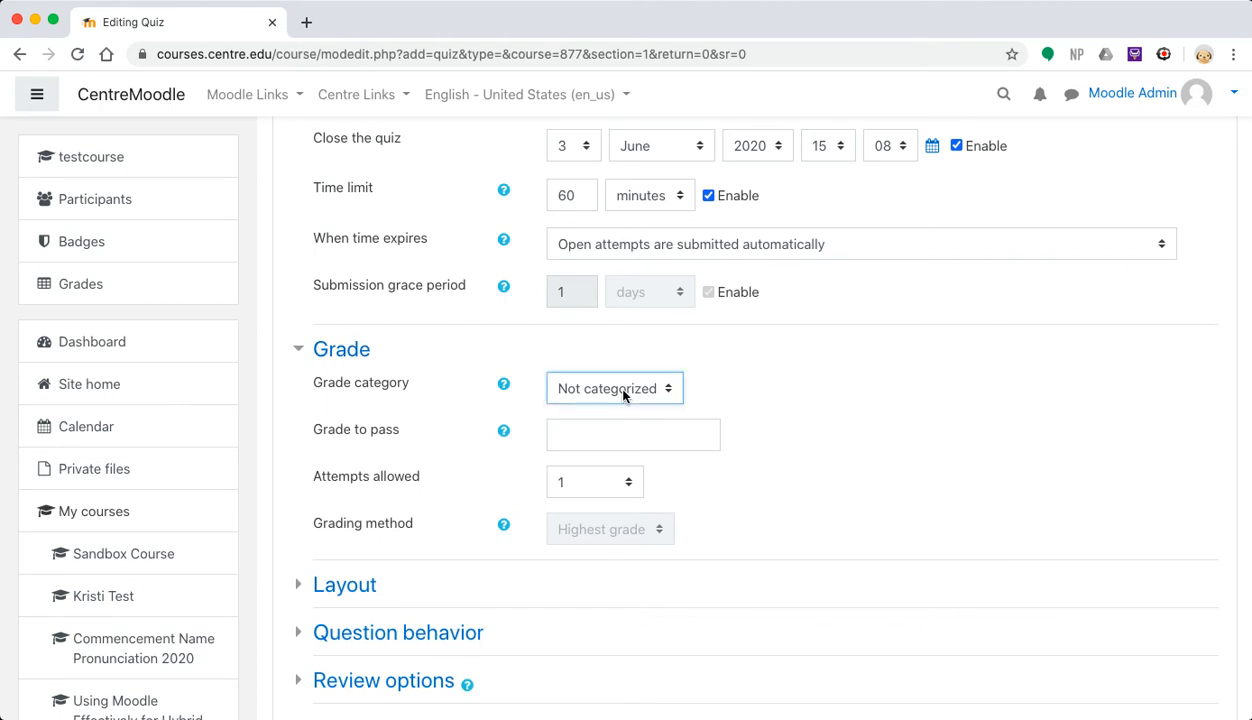
pyautogui.click(627, 447)
pyautogui.click(627, 486)
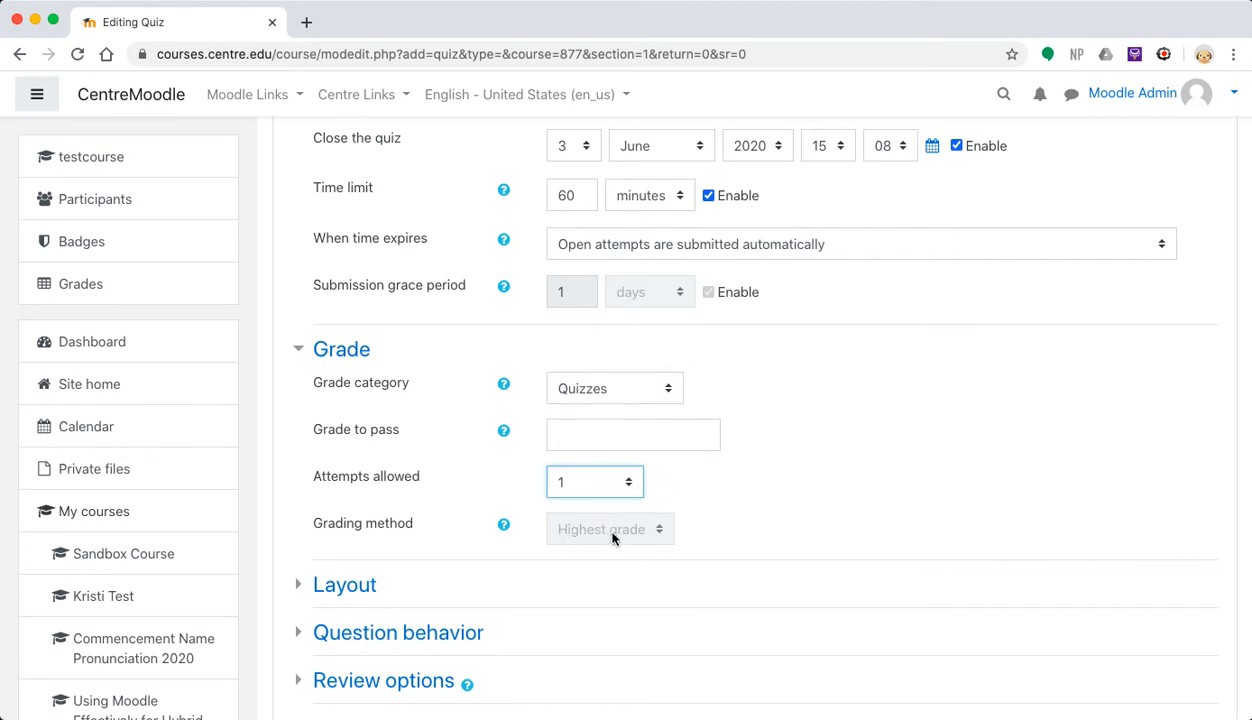
pyautogui.click(505, 527)
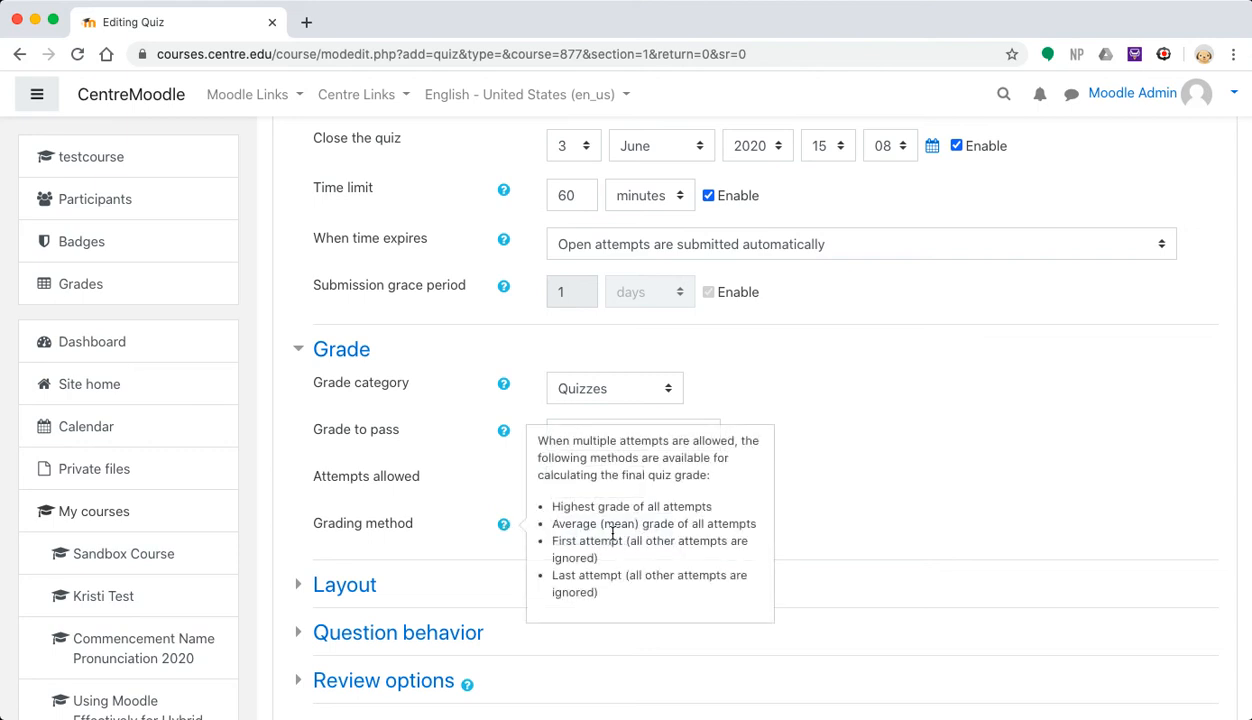
pyautogui.click(835, 463)
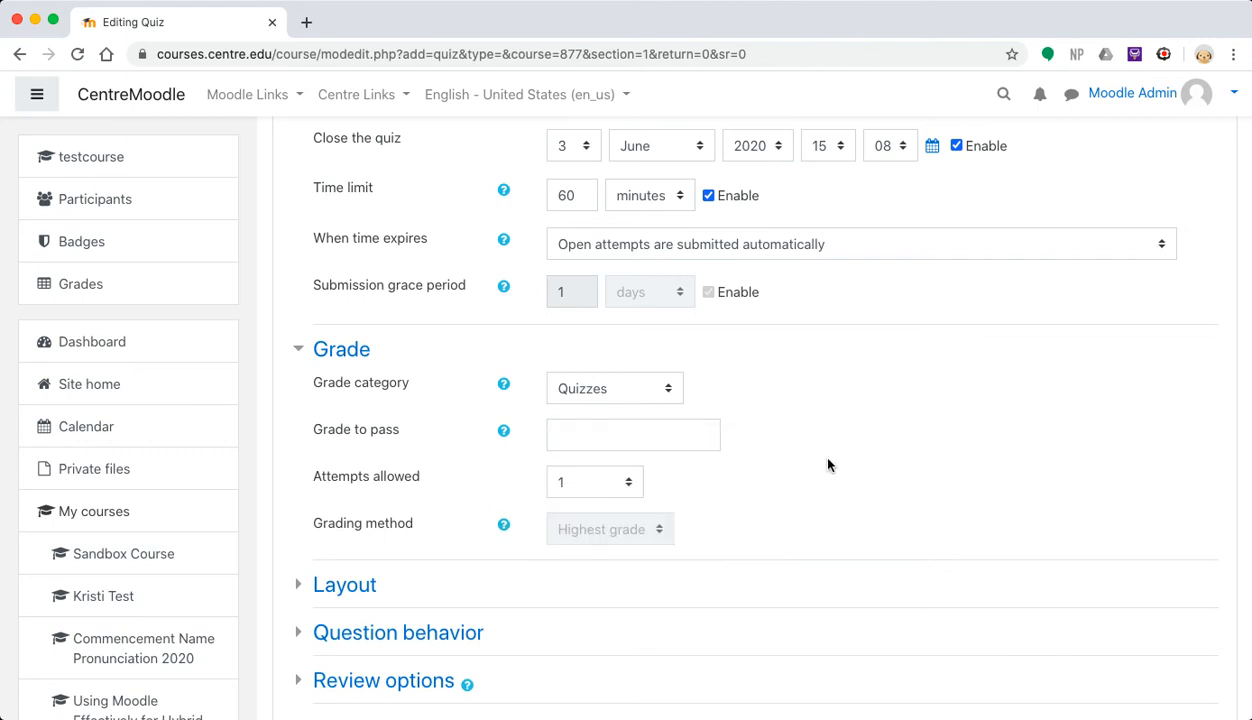
# Examine the full layout settings, including the choices for new page and navigation method
pyautogui.scroll(-3, 478, 489)
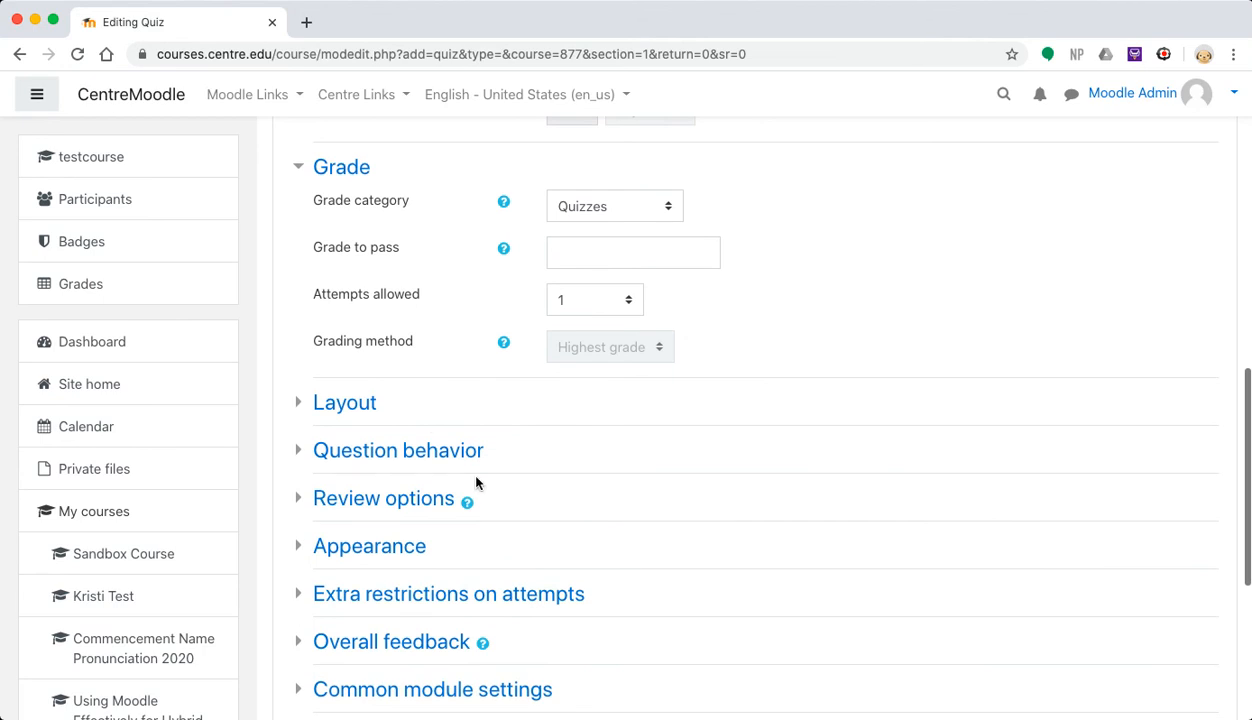
pyautogui.click(347, 406)
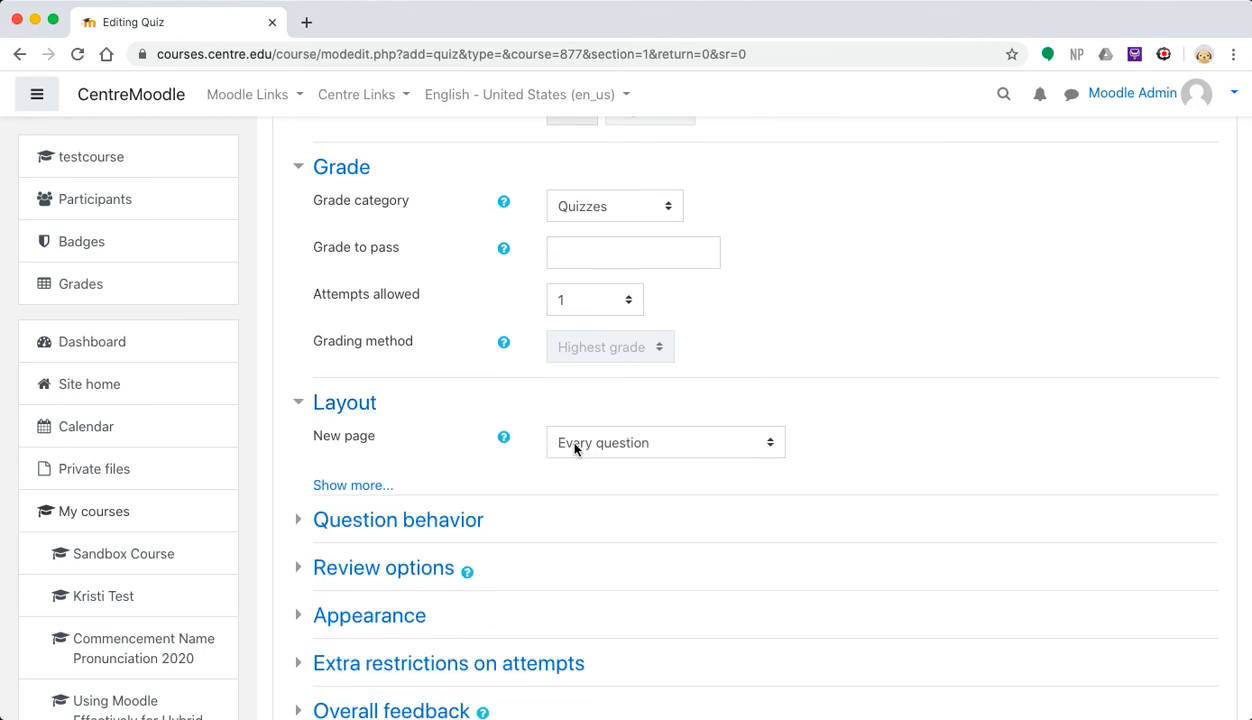
pyautogui.click(657, 443)
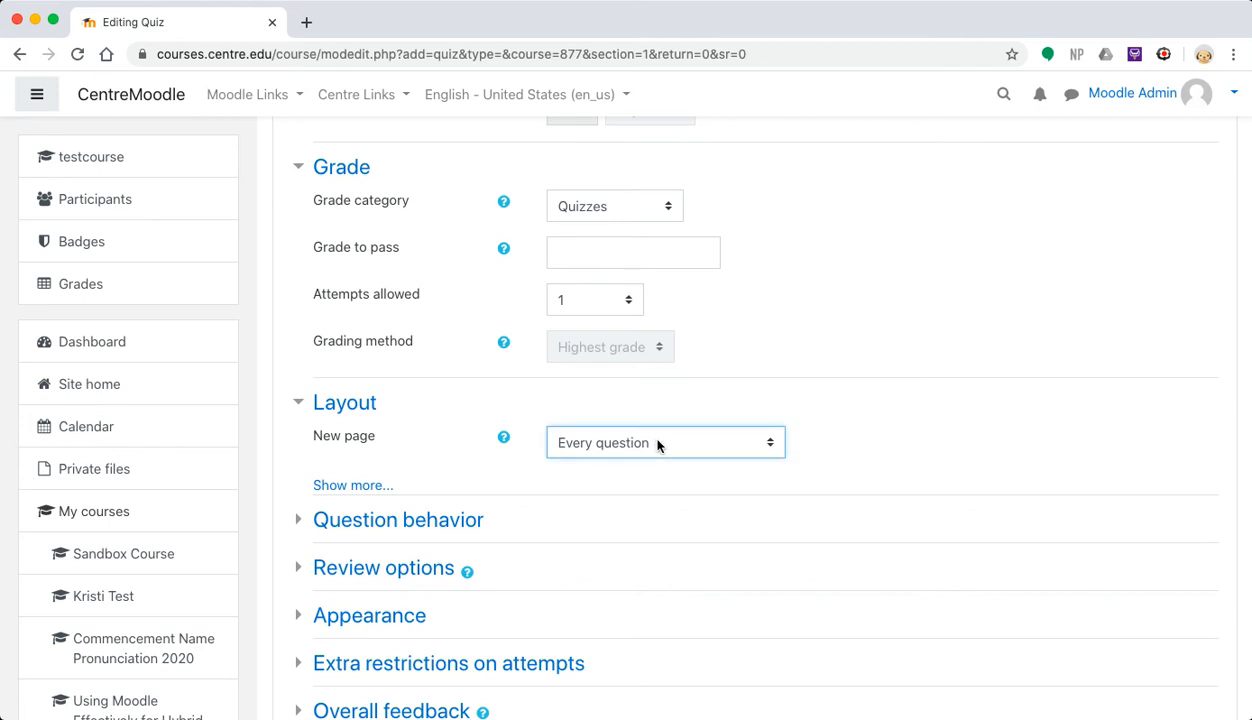
pyautogui.click(352, 486)
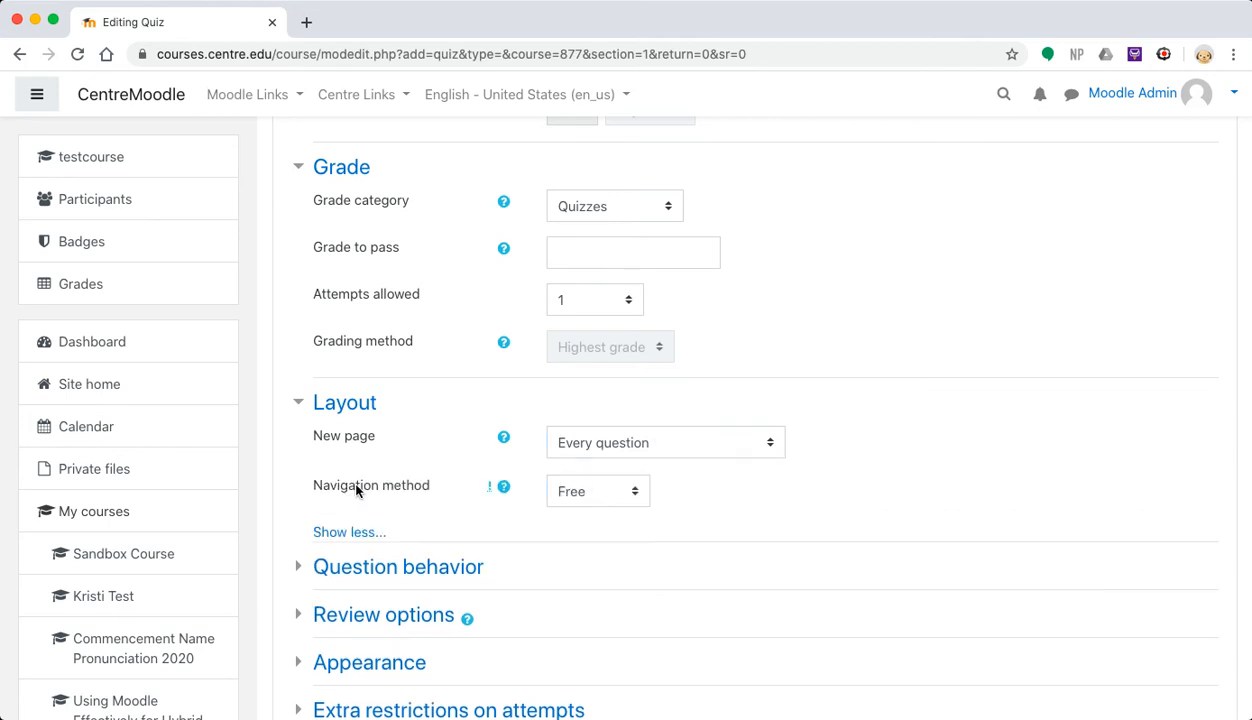
pyautogui.click(630, 496)
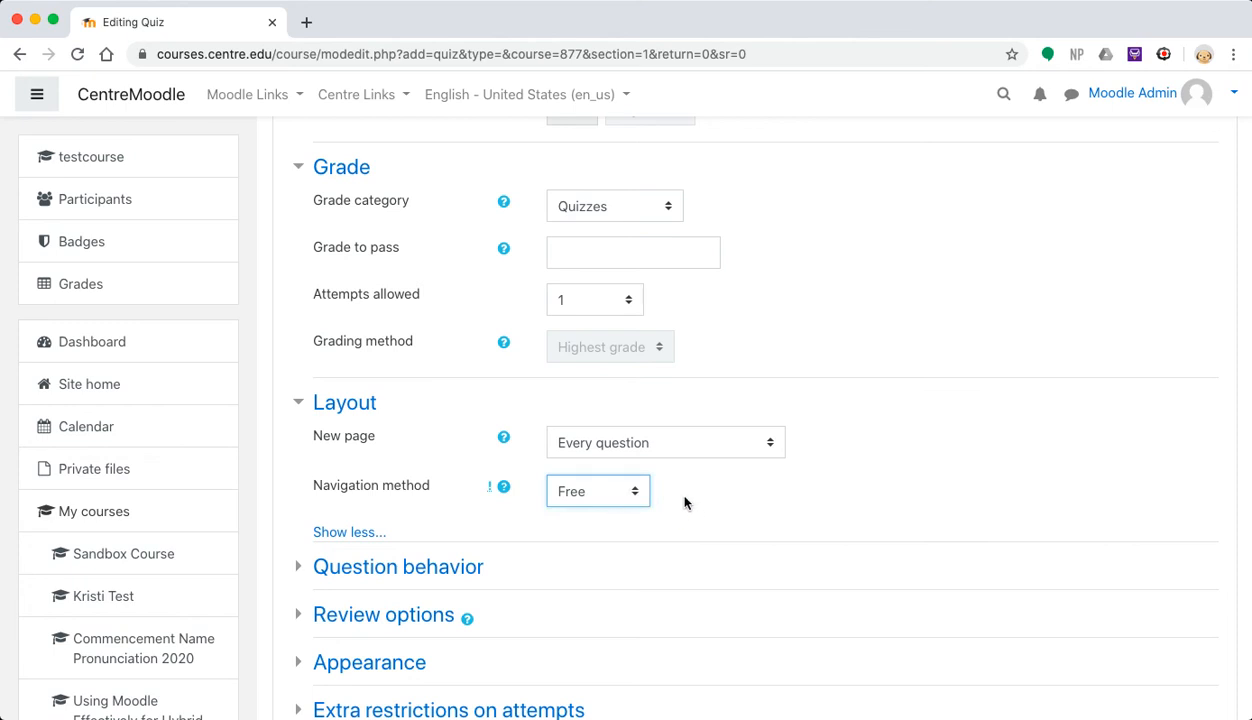
# Expand all question behavior settings and examine the choices for how questions behave
pyautogui.scroll(-2, 430, 565)
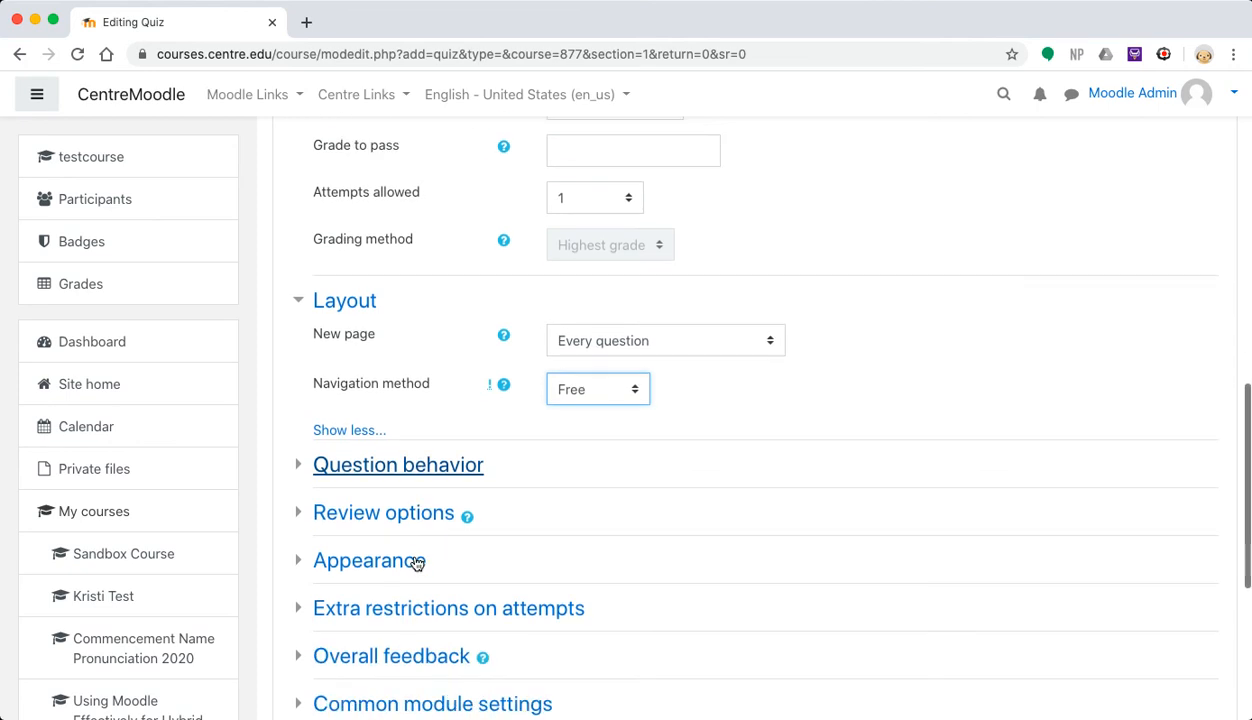
pyautogui.click(377, 460)
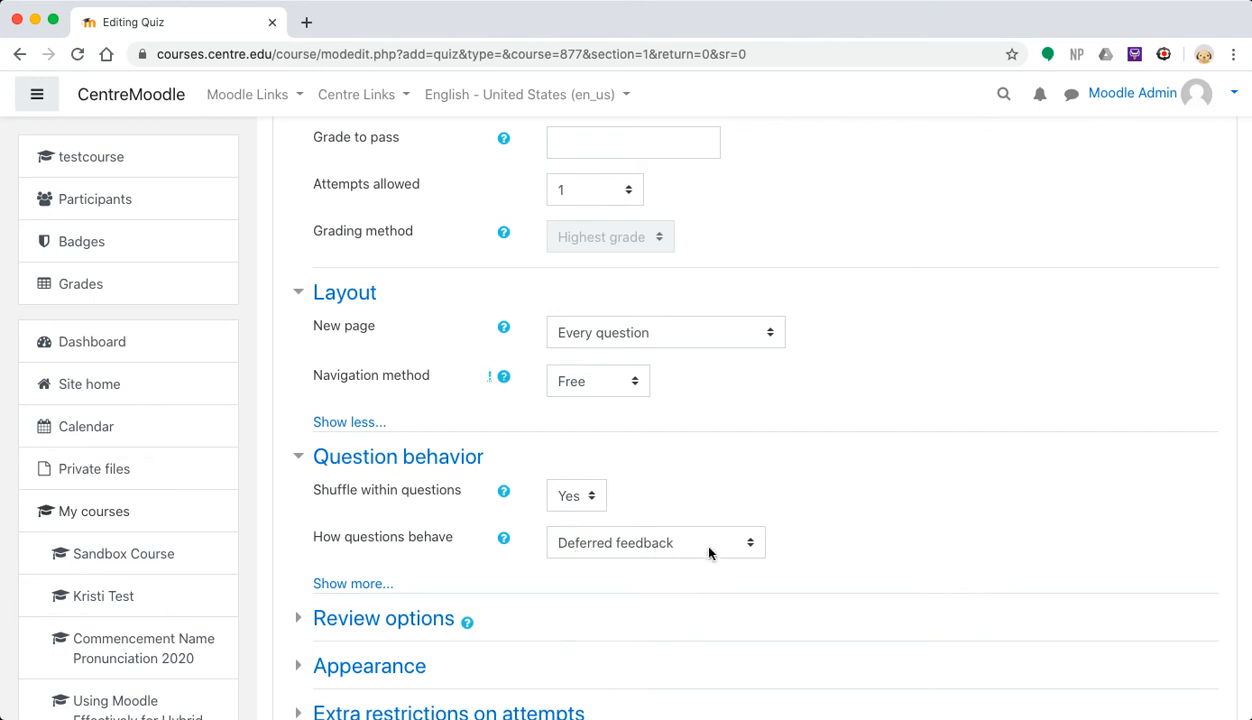
pyautogui.scroll(-3, 707, 553)
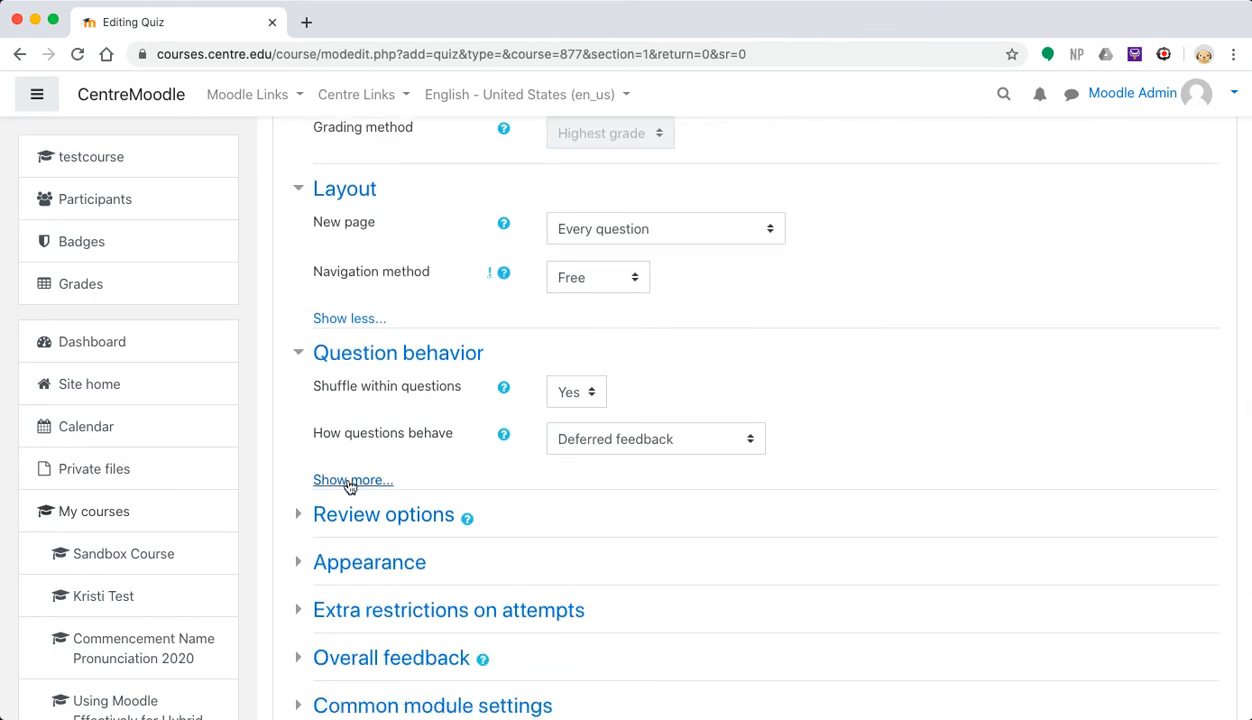
pyautogui.click(341, 479)
pyautogui.click(740, 442)
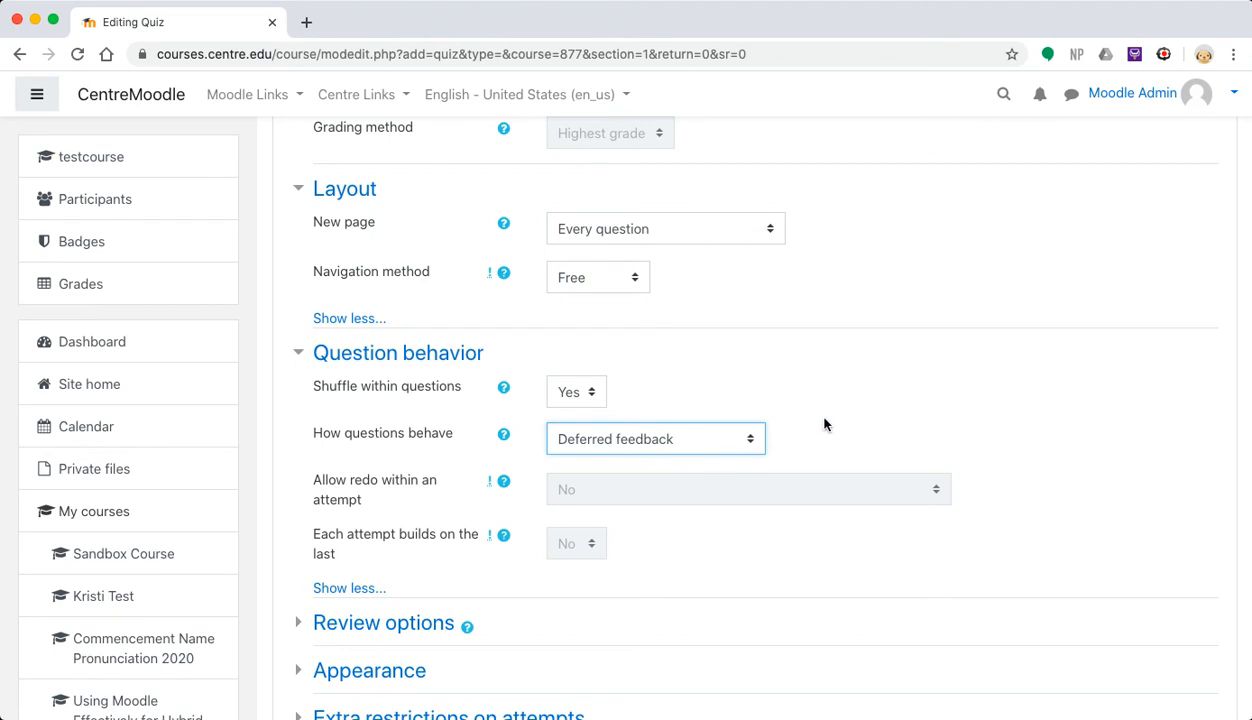
# Expand the review options and examine the feedback settings for each stage of the attempt alongside the question behavior
pyautogui.scroll(-3, 402, 542)
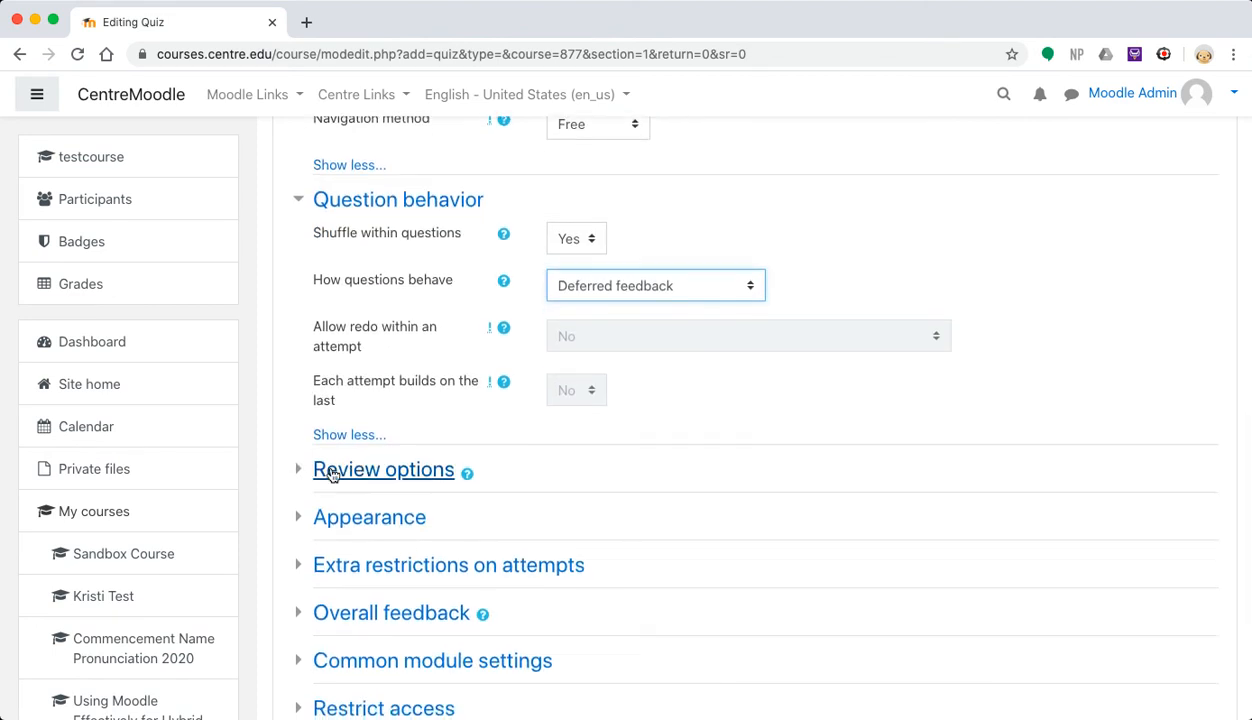
pyautogui.scroll(-3, 307, 470)
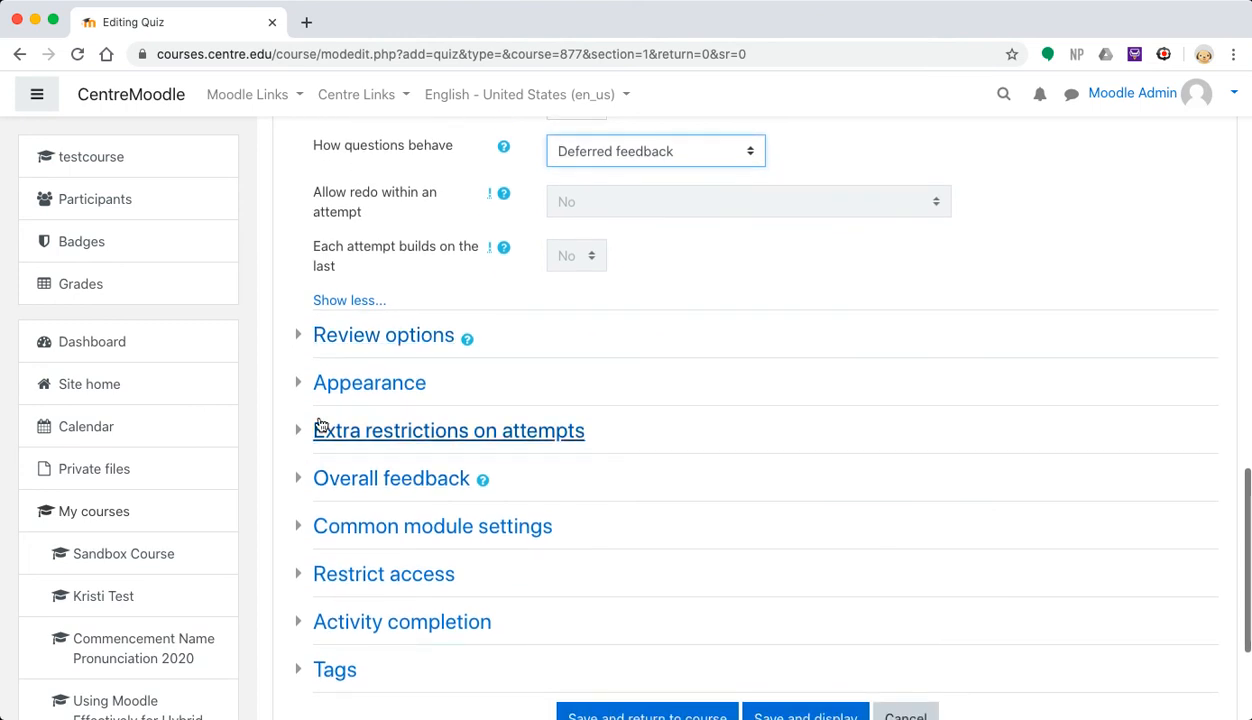
pyautogui.click(326, 344)
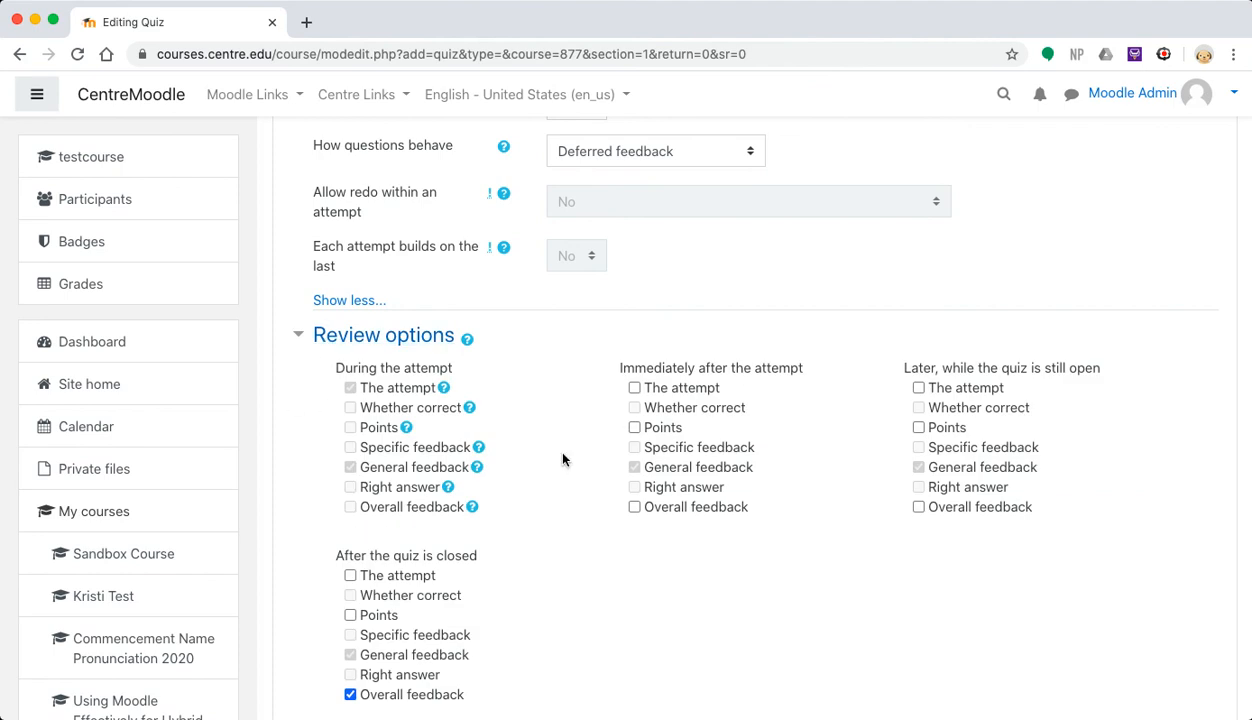
pyautogui.scroll(-3, 572, 503)
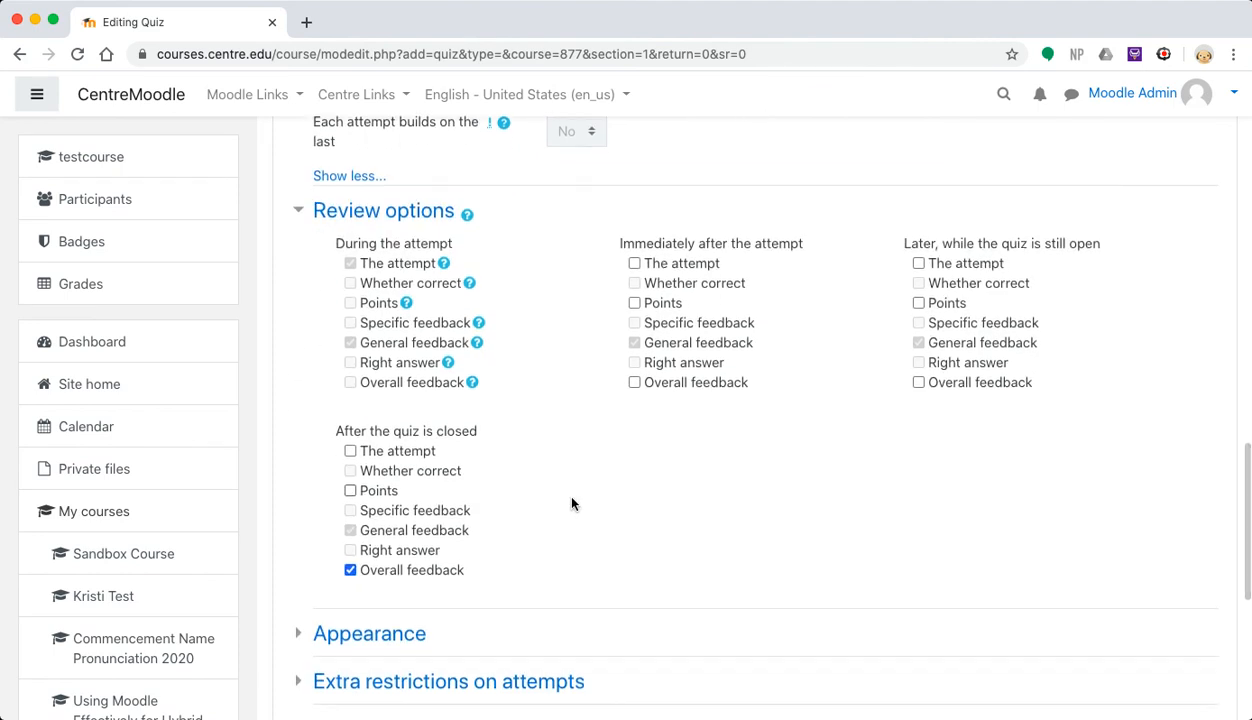
pyautogui.scroll(1, 572, 503)
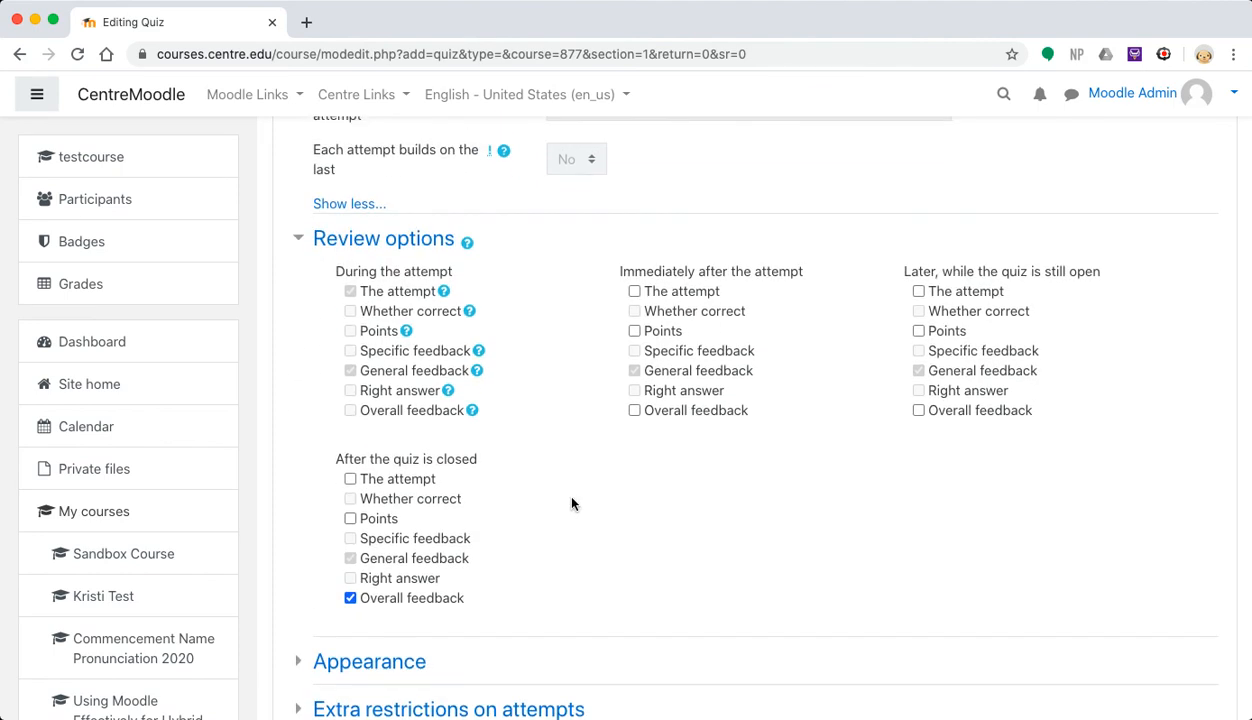
pyautogui.scroll(-1, 572, 503)
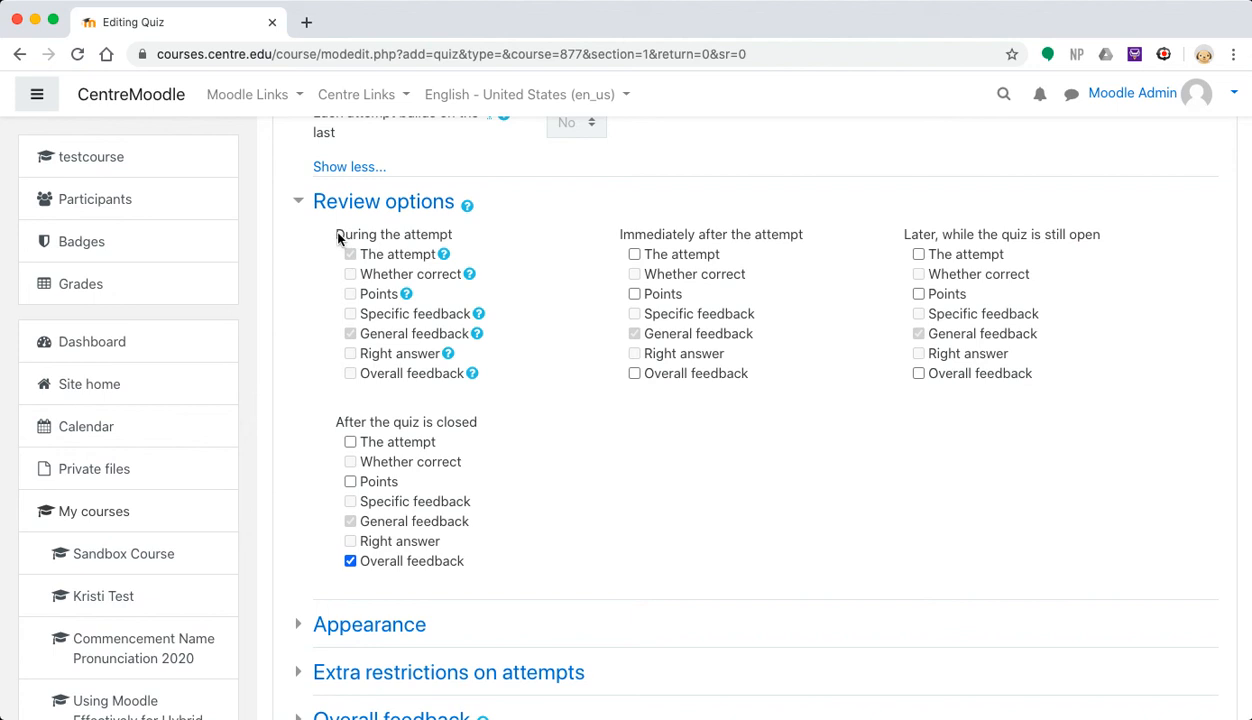
pyautogui.scroll(5, 430, 255)
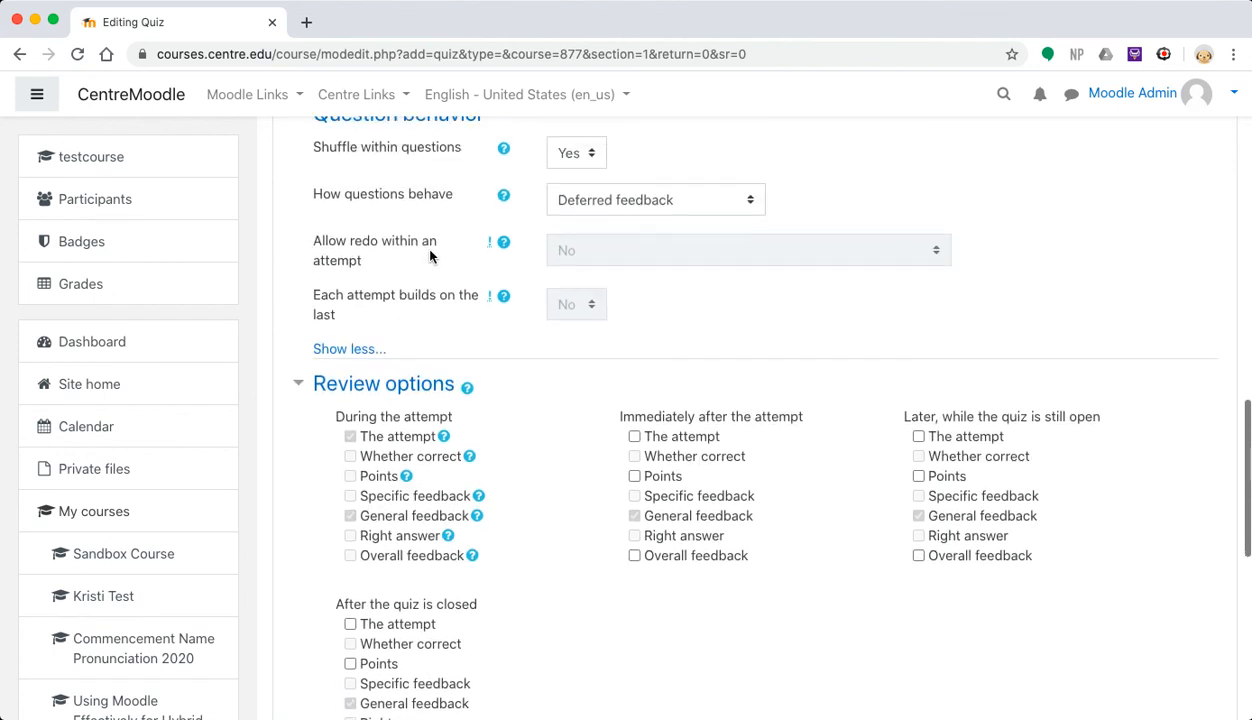
pyautogui.scroll(1, 430, 255)
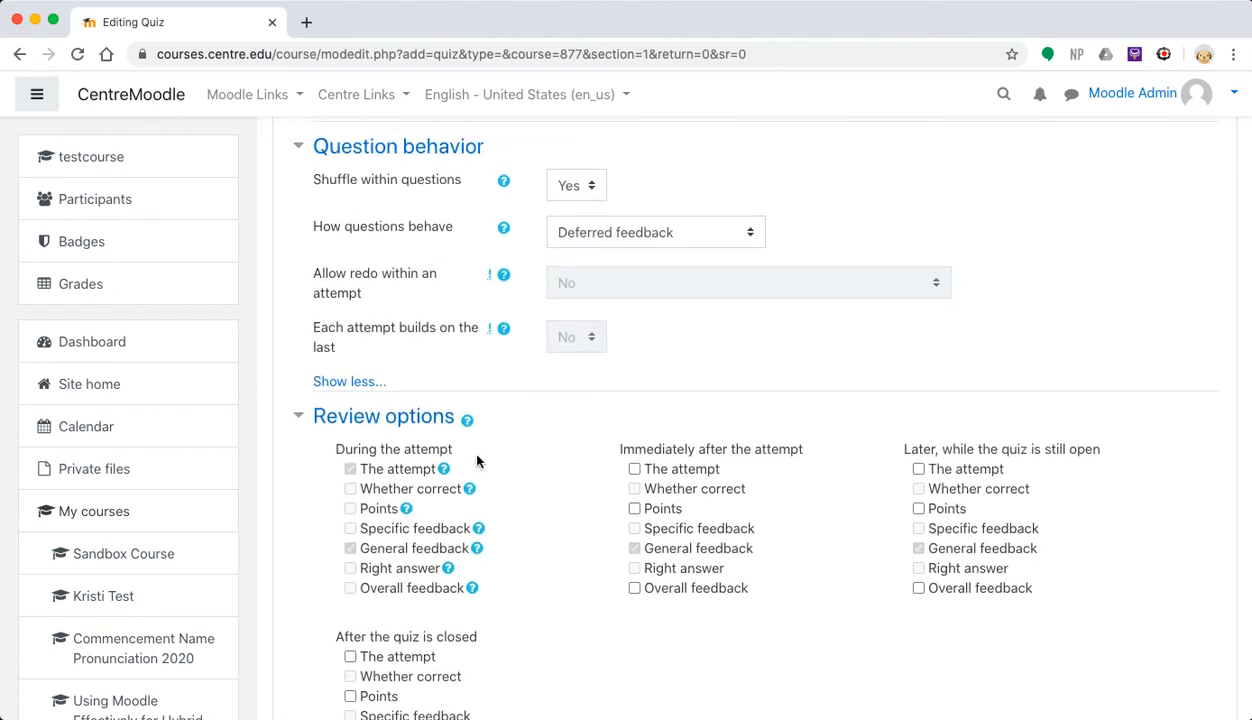
# Compare the review options for each stage of the attempt with the quiz's opening and closing times and time limit
pyautogui.scroll(-3, 477, 461)
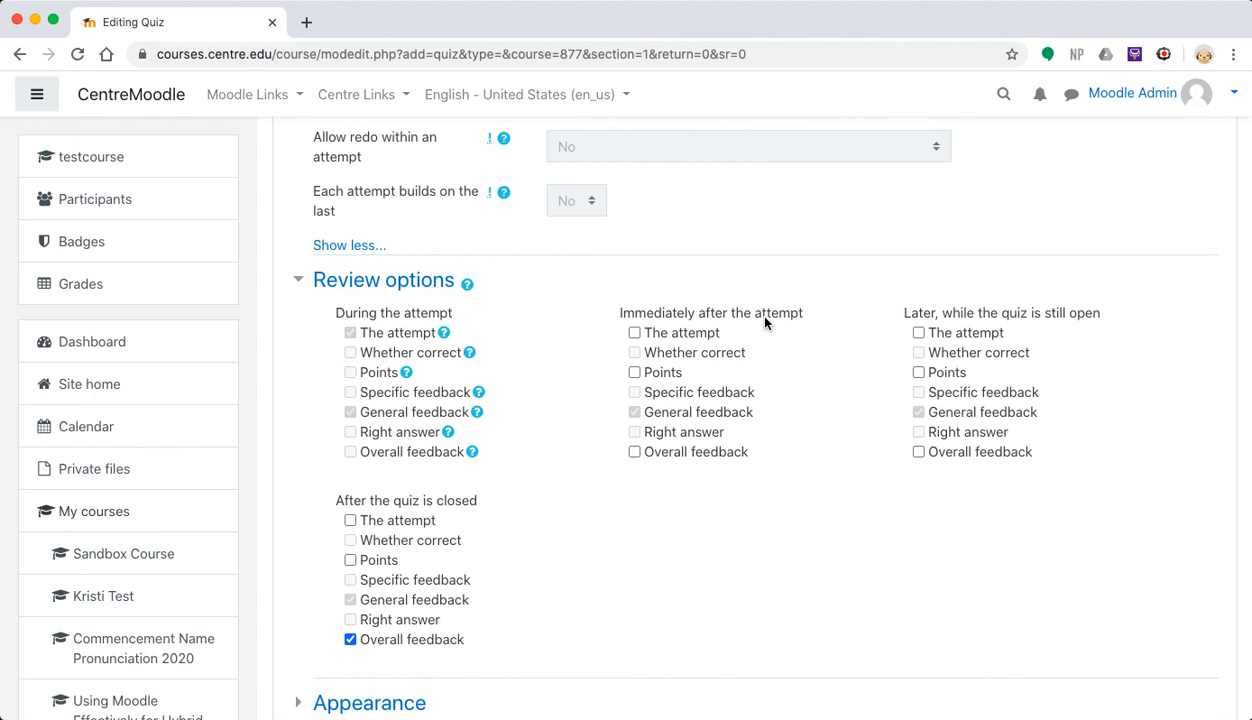
pyautogui.scroll(10, 764, 330)
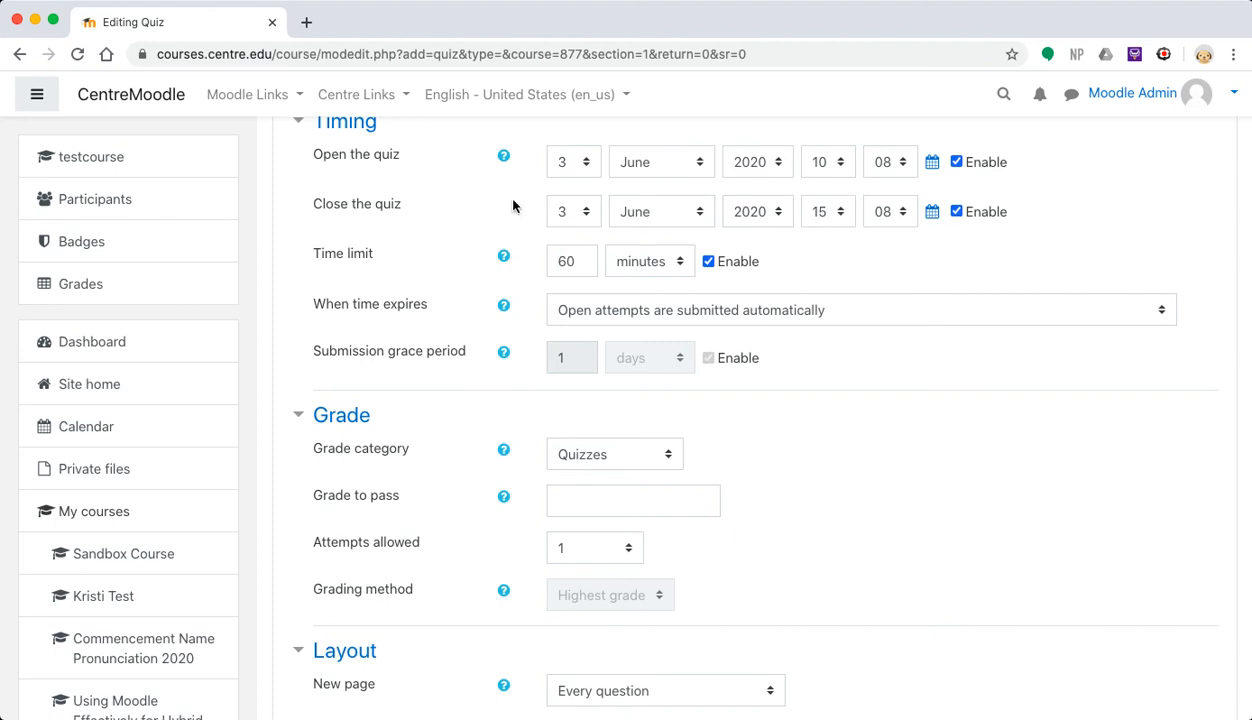
pyautogui.scroll(-9, 838, 469)
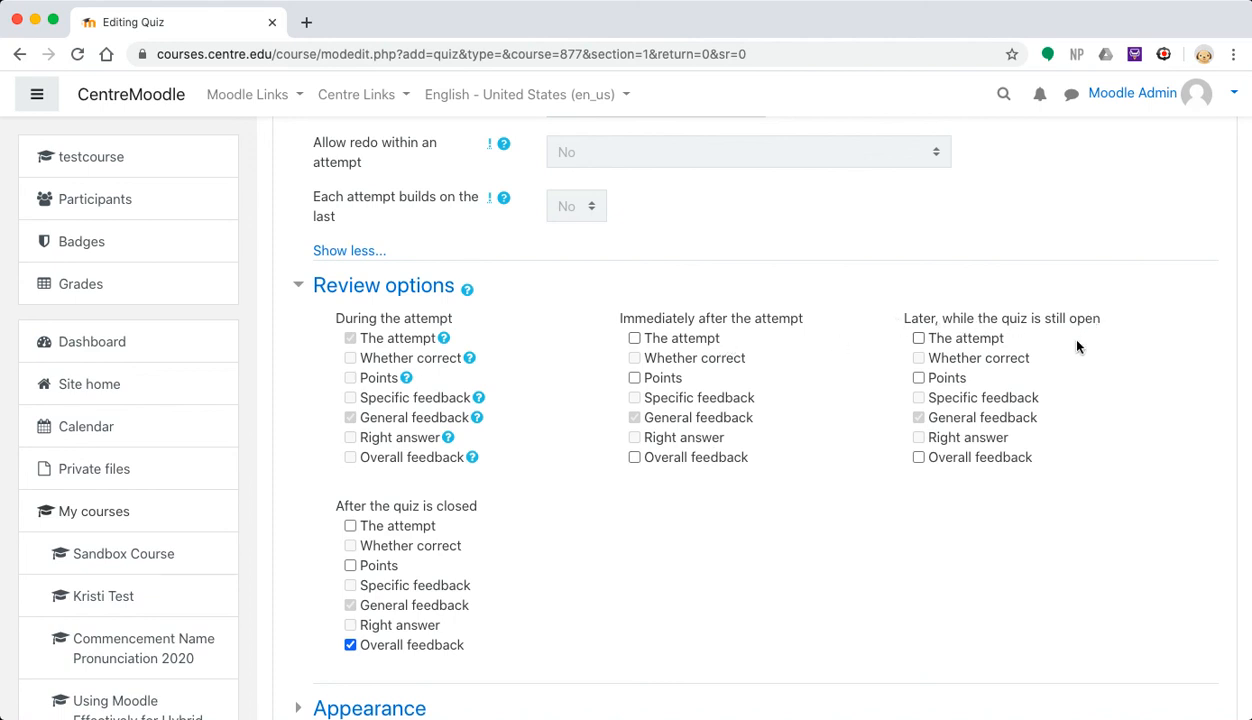
pyautogui.scroll(10, 1072, 328)
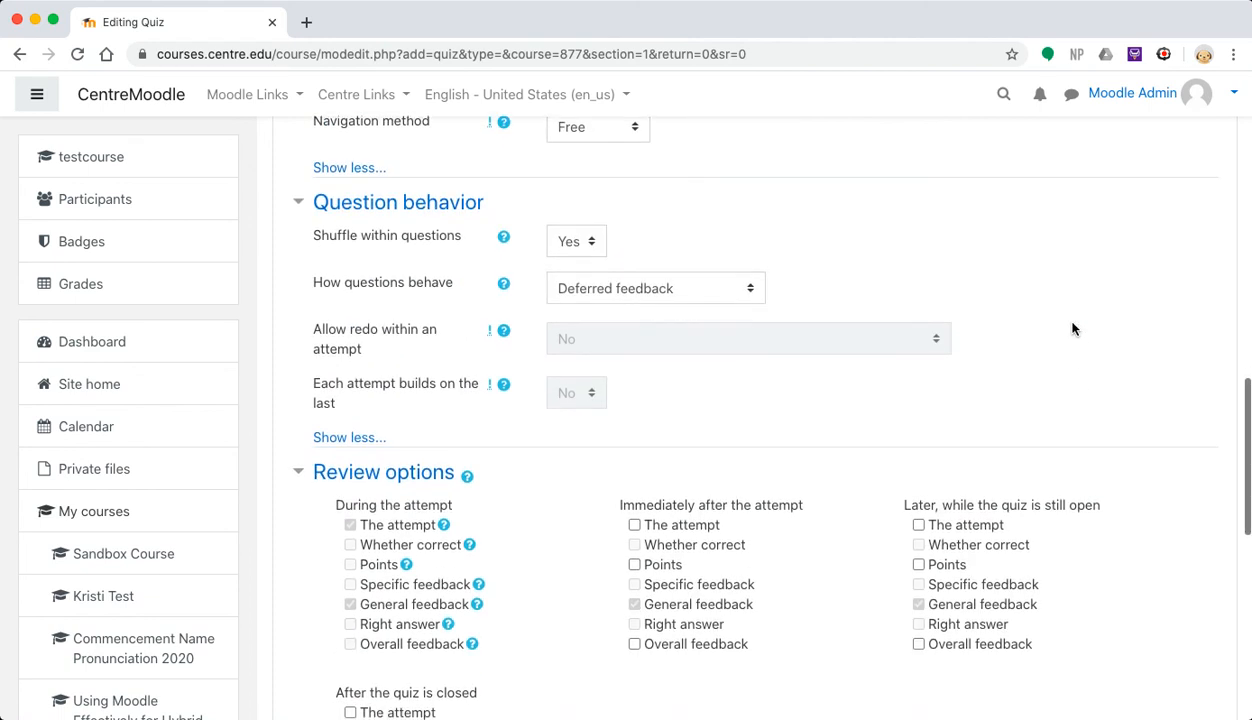
pyautogui.scroll(3, 1072, 328)
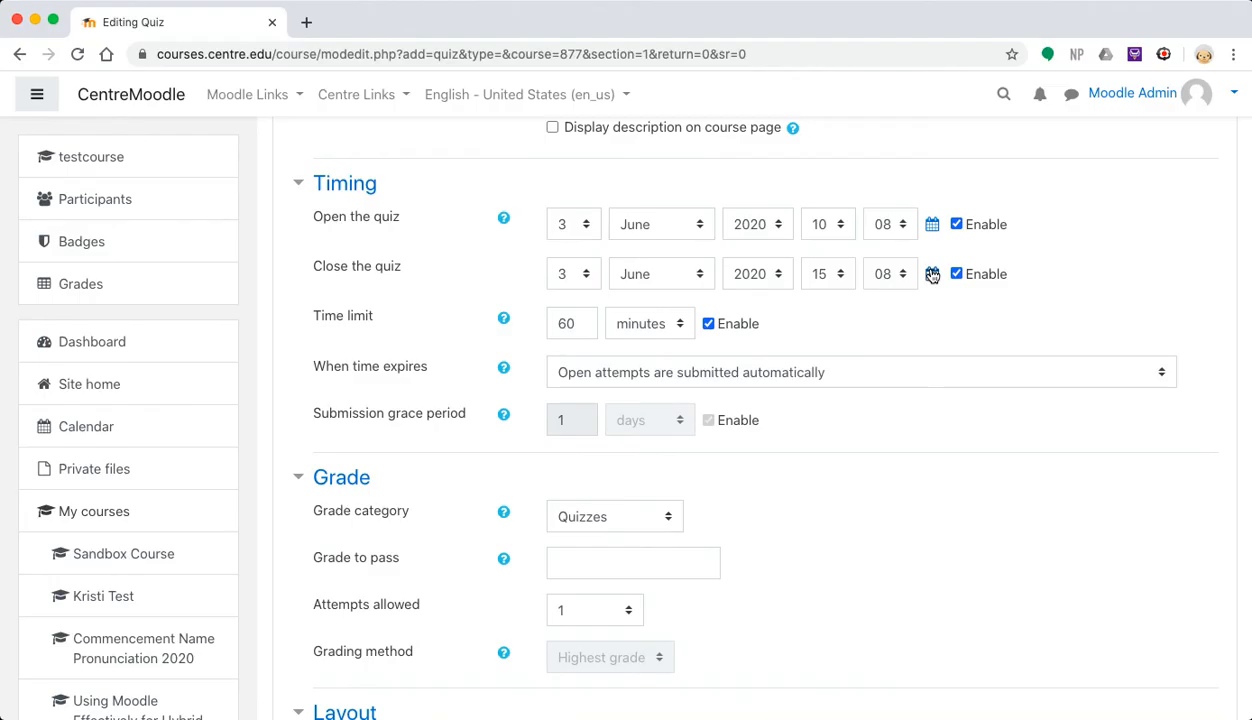
pyautogui.scroll(-10, 932, 276)
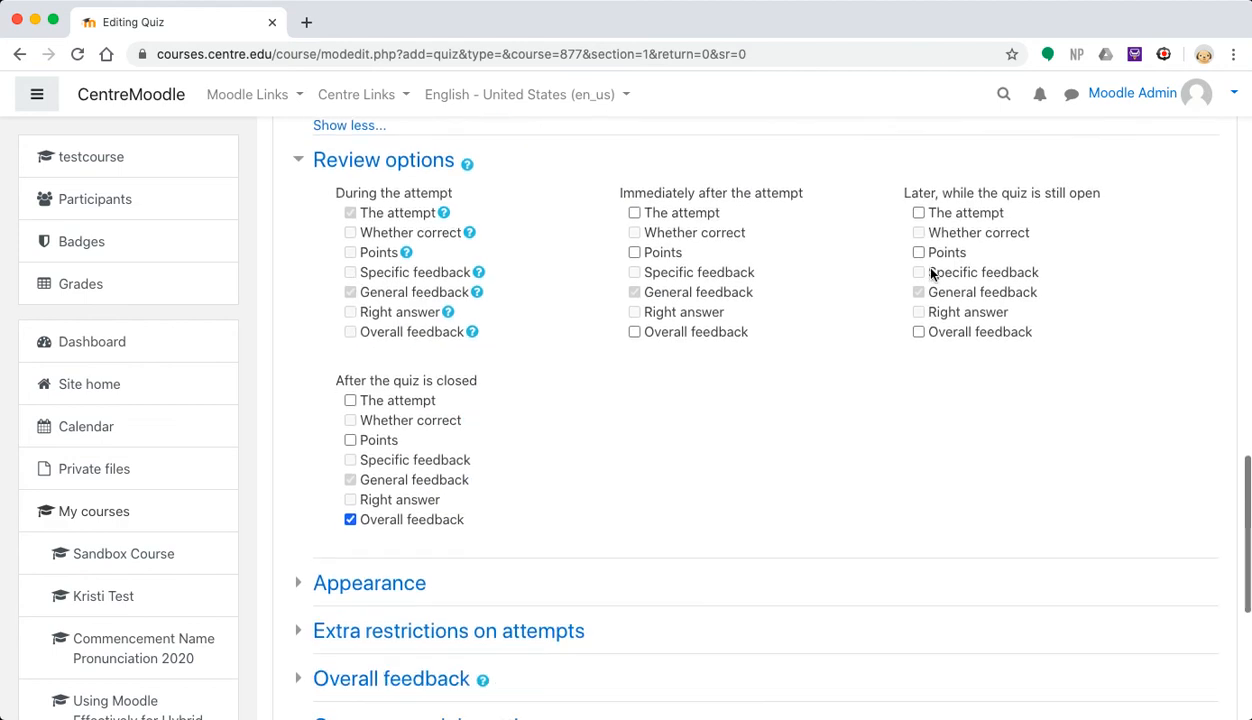
pyautogui.scroll(-1, 932, 274)
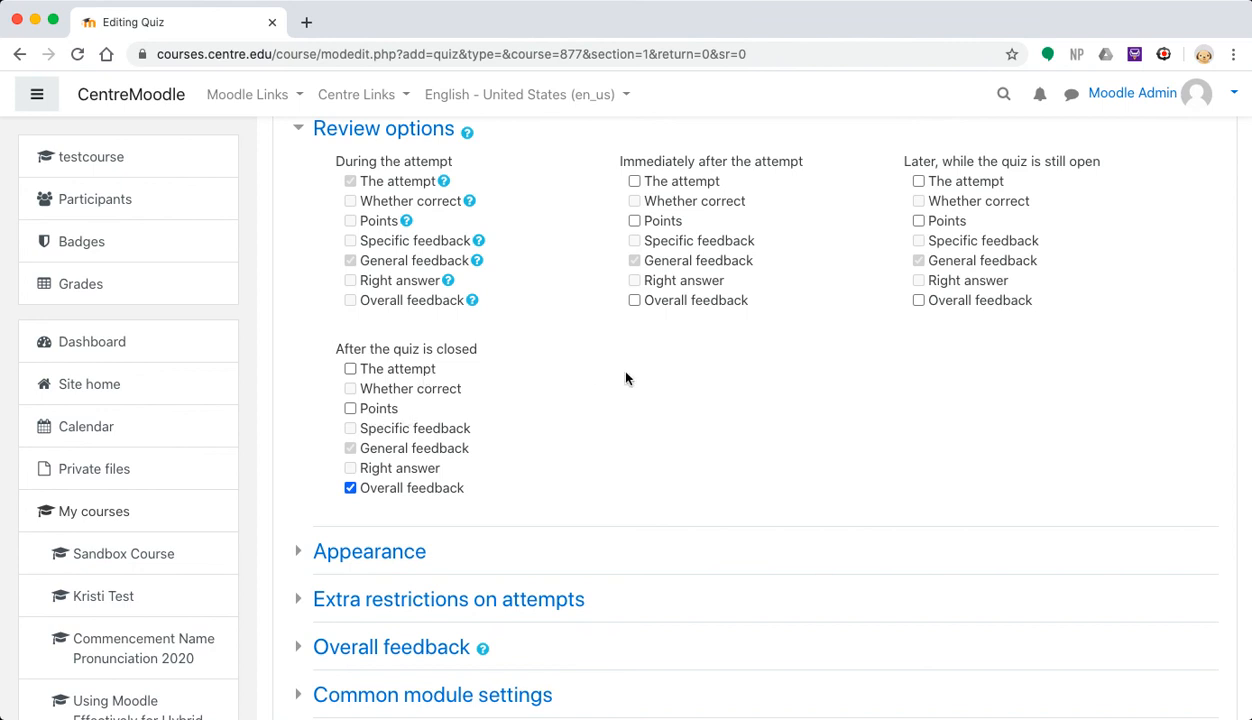
pyautogui.scroll(10, 810, 316)
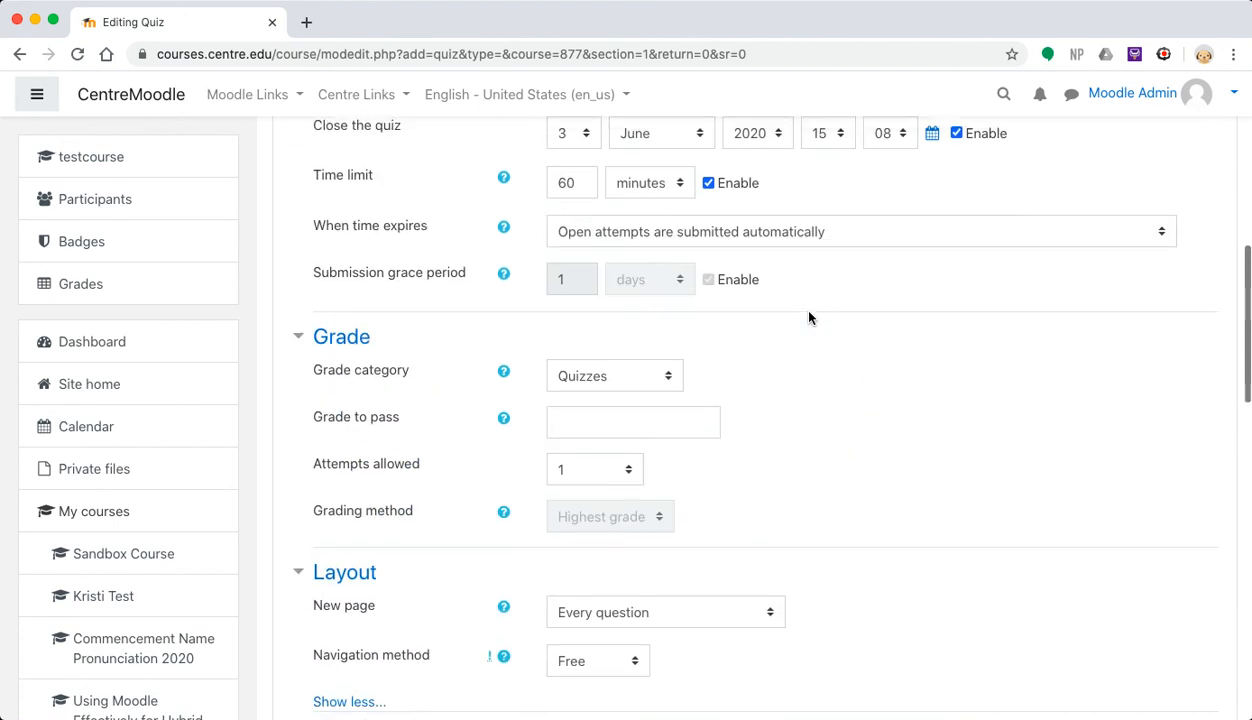
pyautogui.scroll(3, 810, 318)
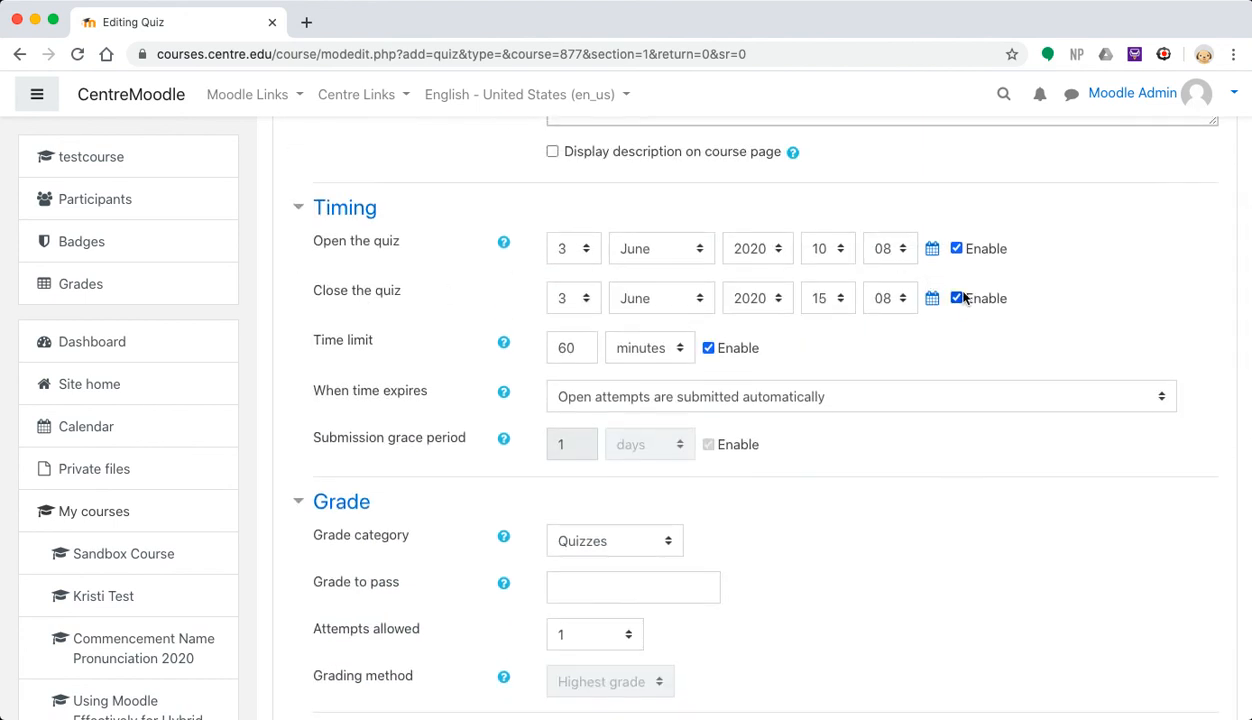
# Examine the review options for later, while the quiz is still open, and check them against the timing settings
pyautogui.scroll(-12, 898, 317)
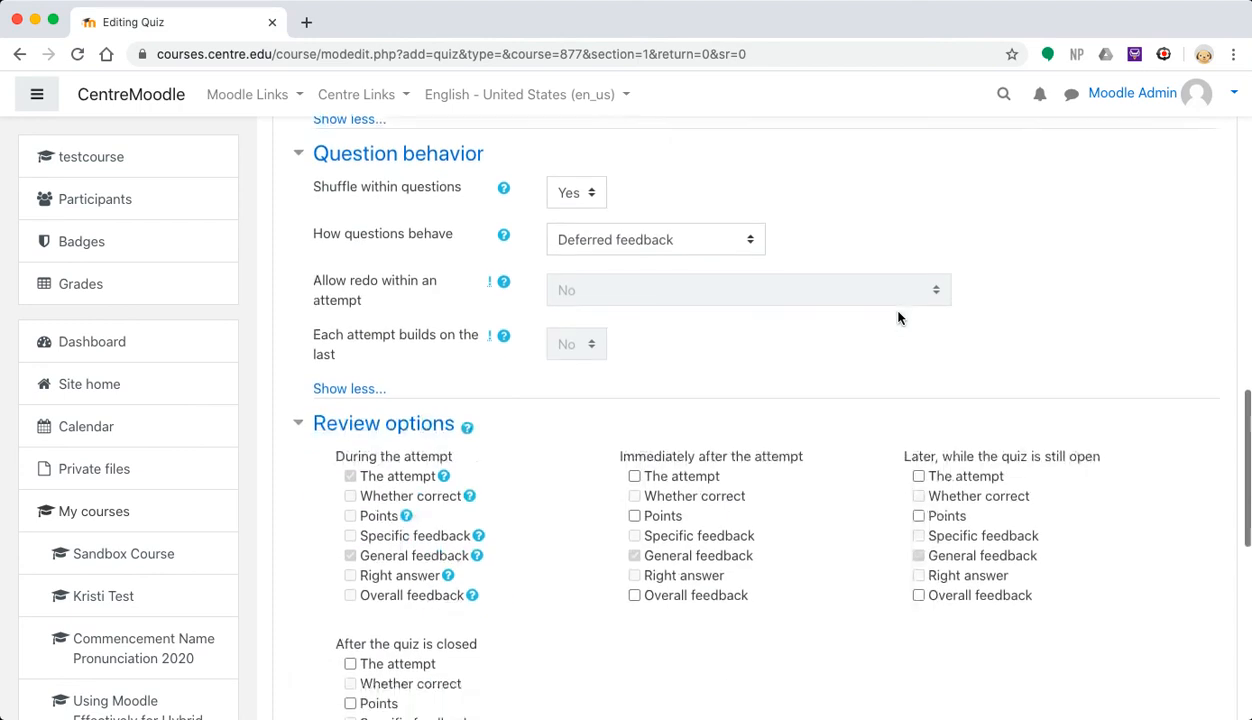
pyautogui.moveTo(907, 274); pyautogui.dragTo(1001, 415)
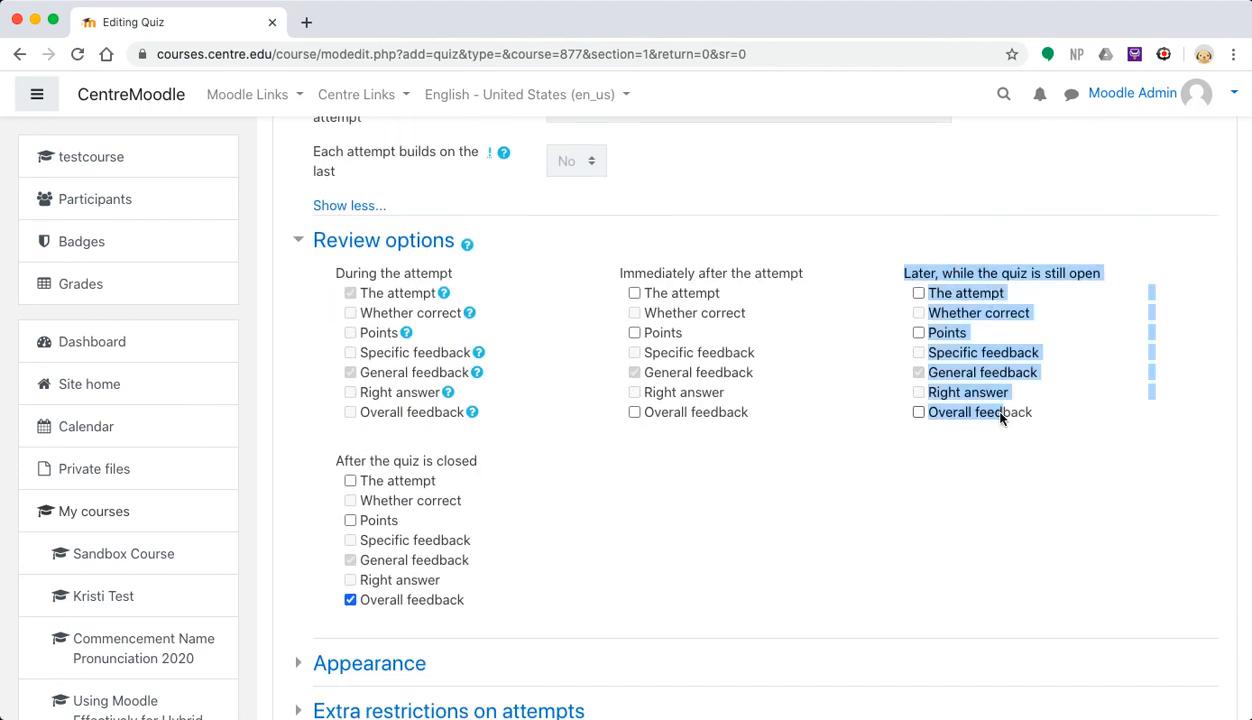
pyautogui.scroll(3, 886, 374)
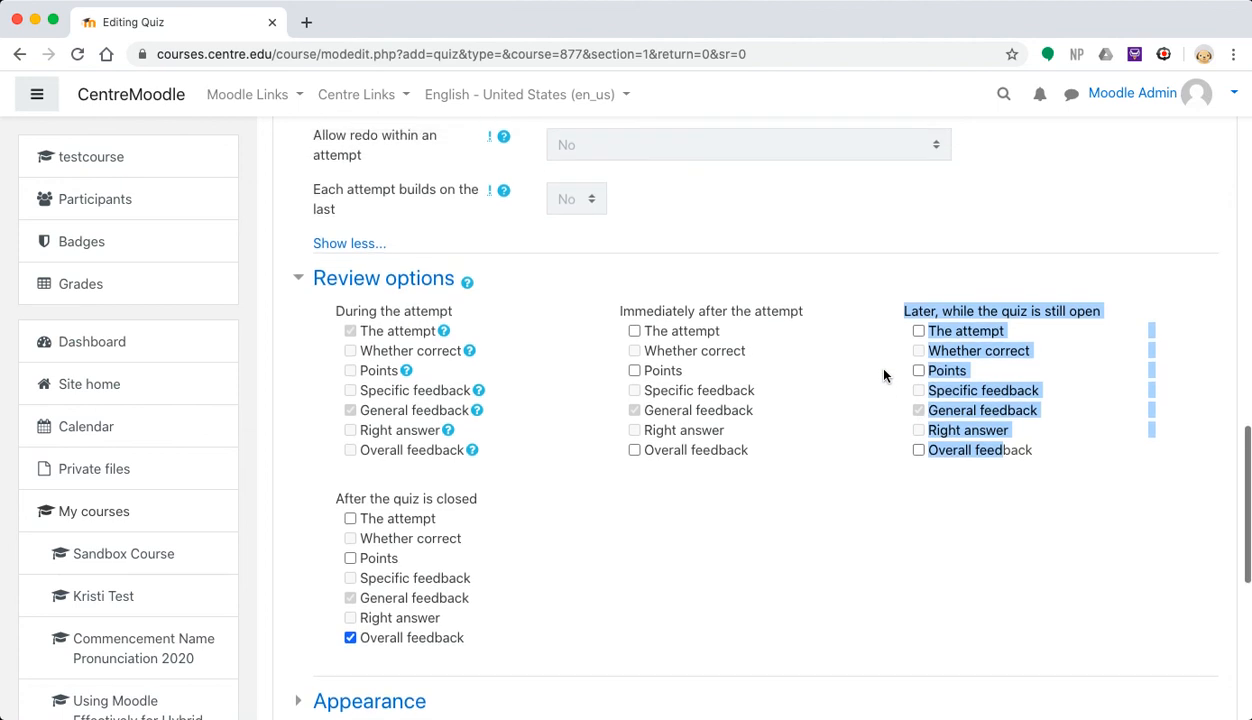
pyautogui.scroll(6, 884, 375)
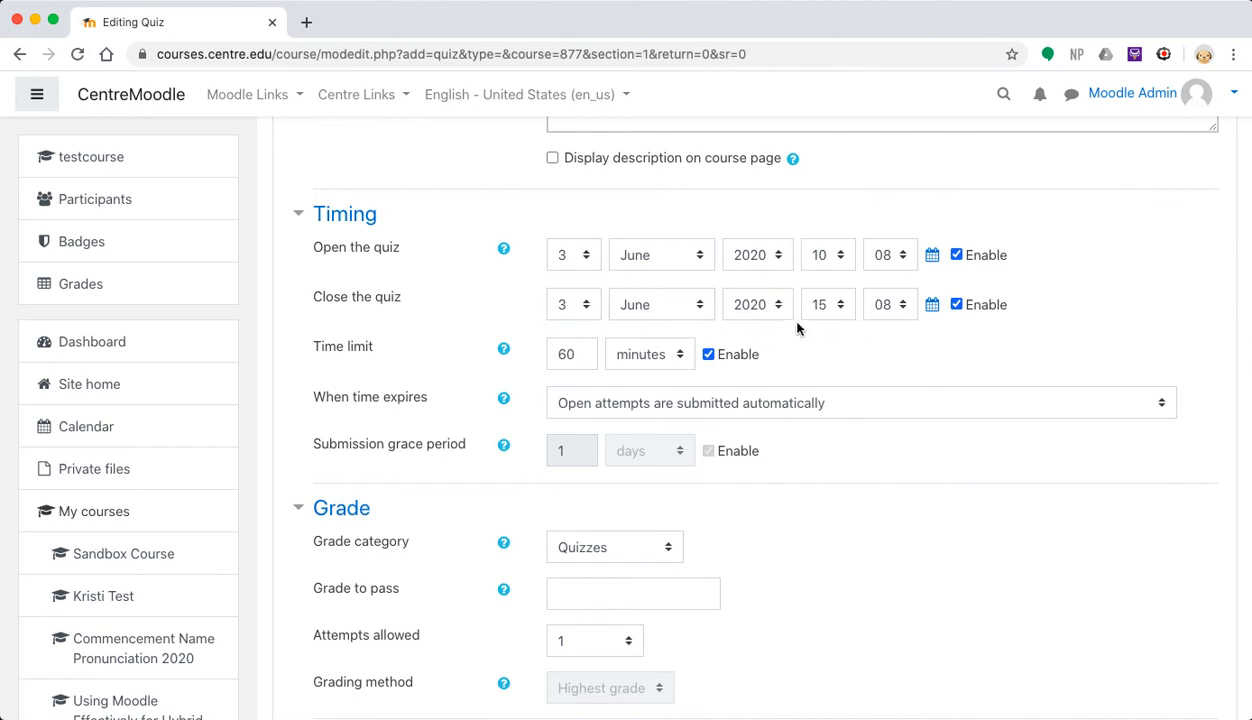
# Examine the review options that apply after the quiz is closed
pyautogui.scroll(-10, 797, 328)
pyautogui.scroll(-5, 797, 328)
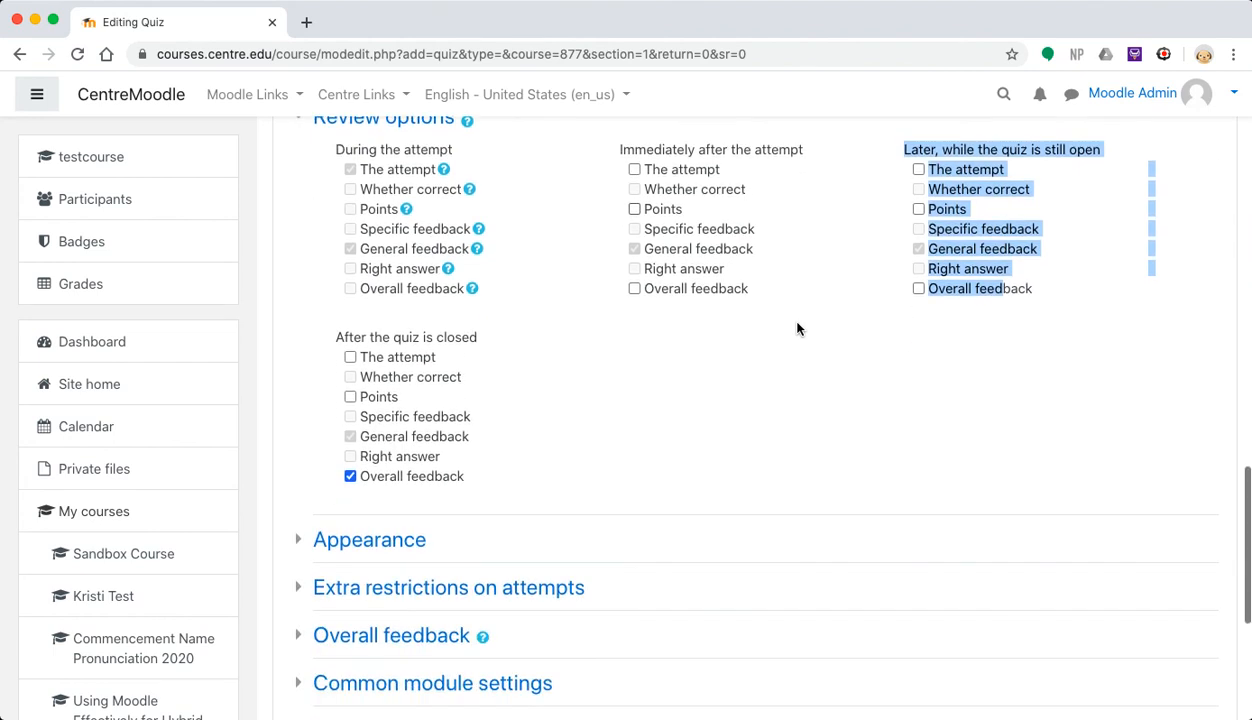
pyautogui.scroll(-1, 797, 328)
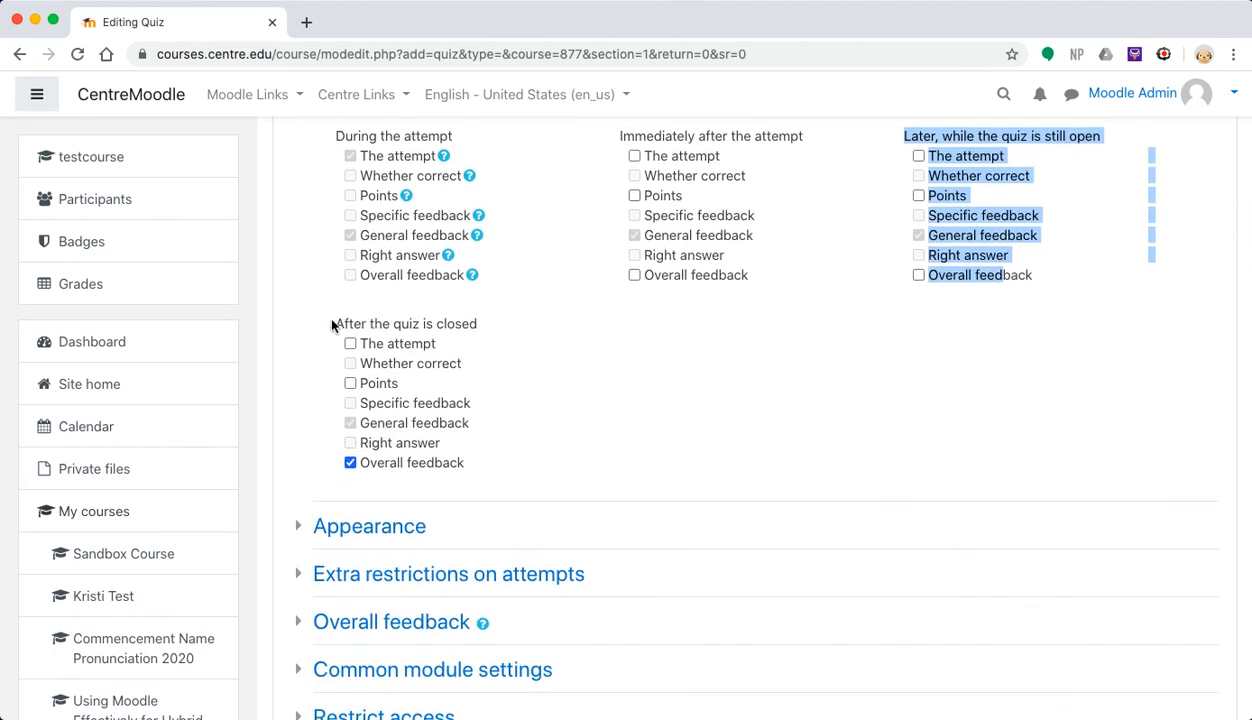
pyautogui.moveTo(330, 323); pyautogui.dragTo(461, 363)
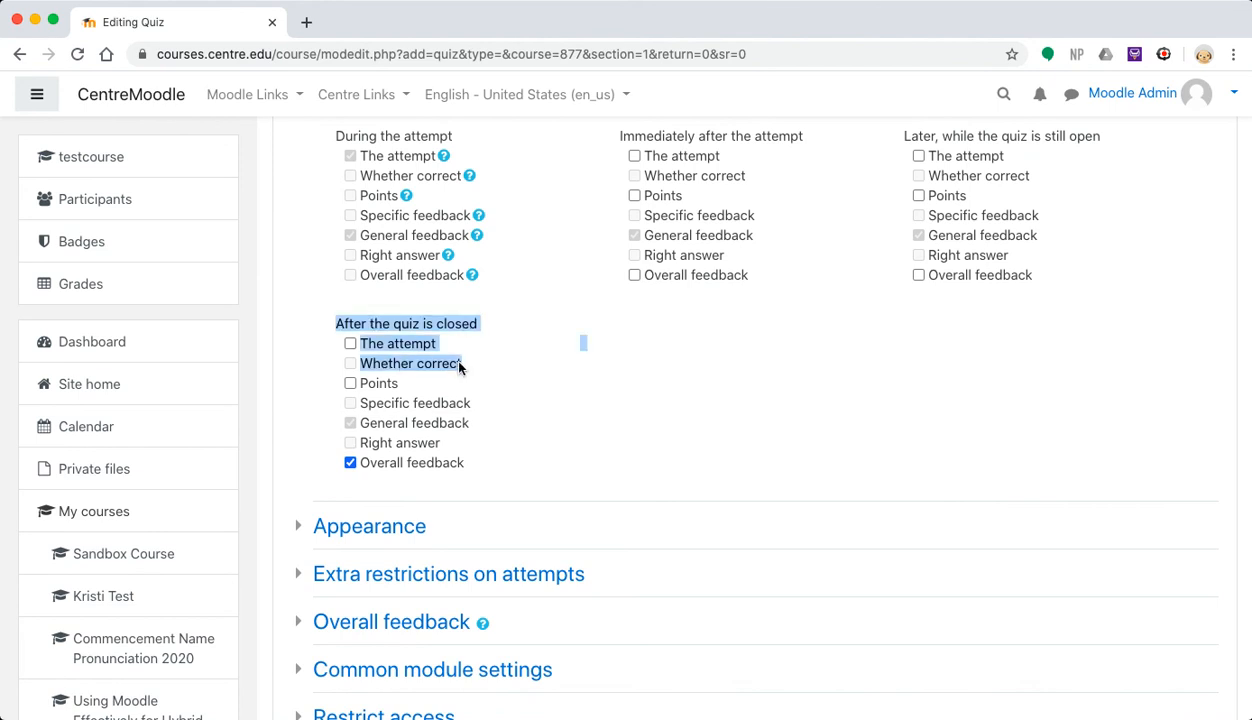
pyautogui.click(563, 420)
pyautogui.scroll(-3, 539, 419)
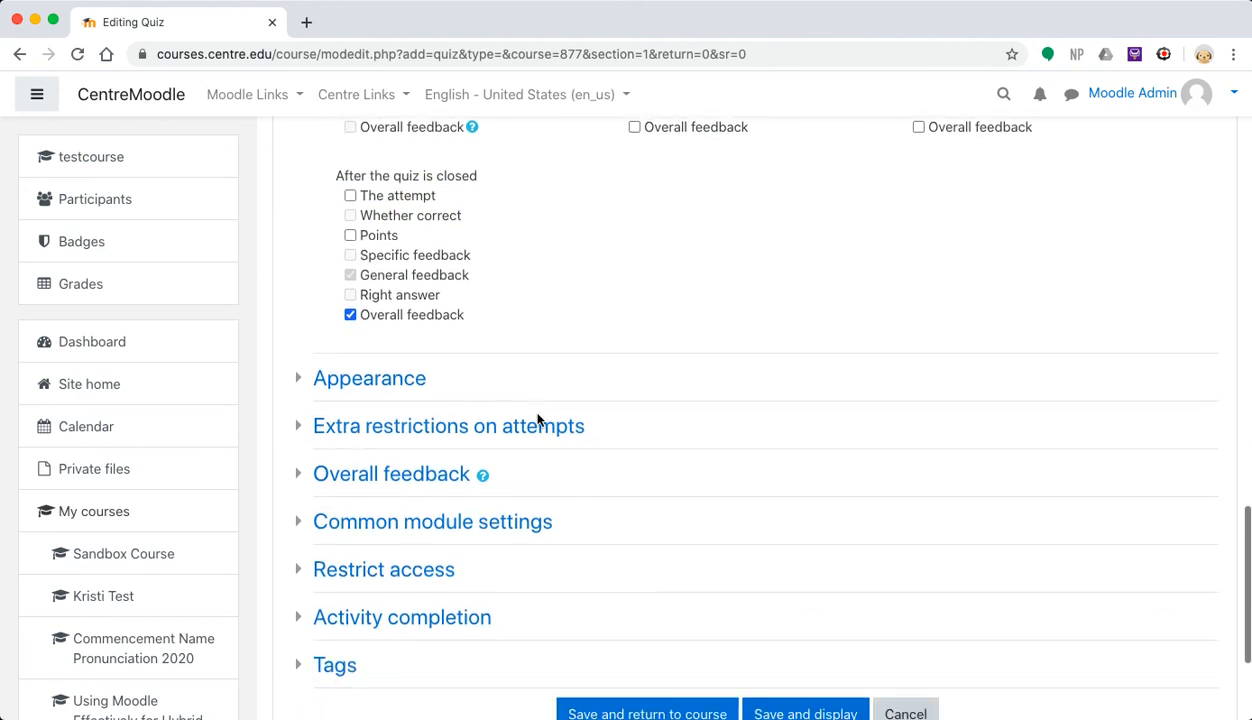
# Examine the appearance, extra attempt restrictions and activity completion settings, collapsing each section after viewing it
pyautogui.click(303, 371)
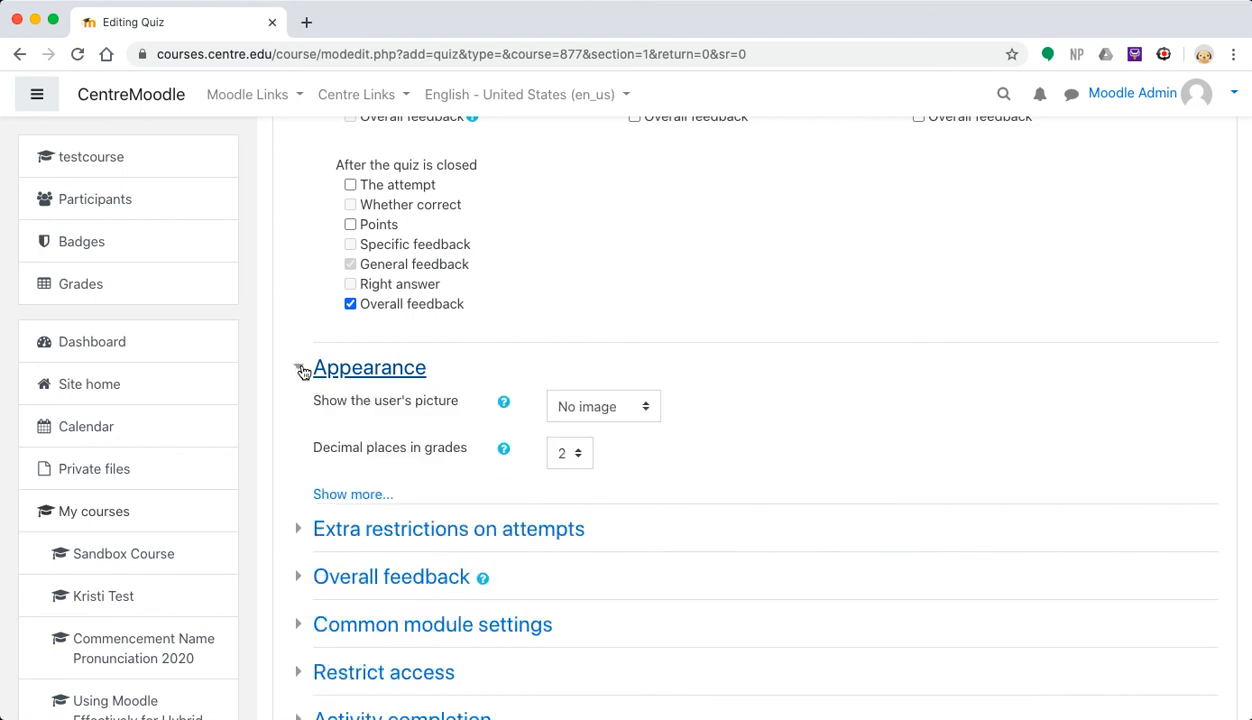
pyautogui.click(303, 370)
pyautogui.click(301, 419)
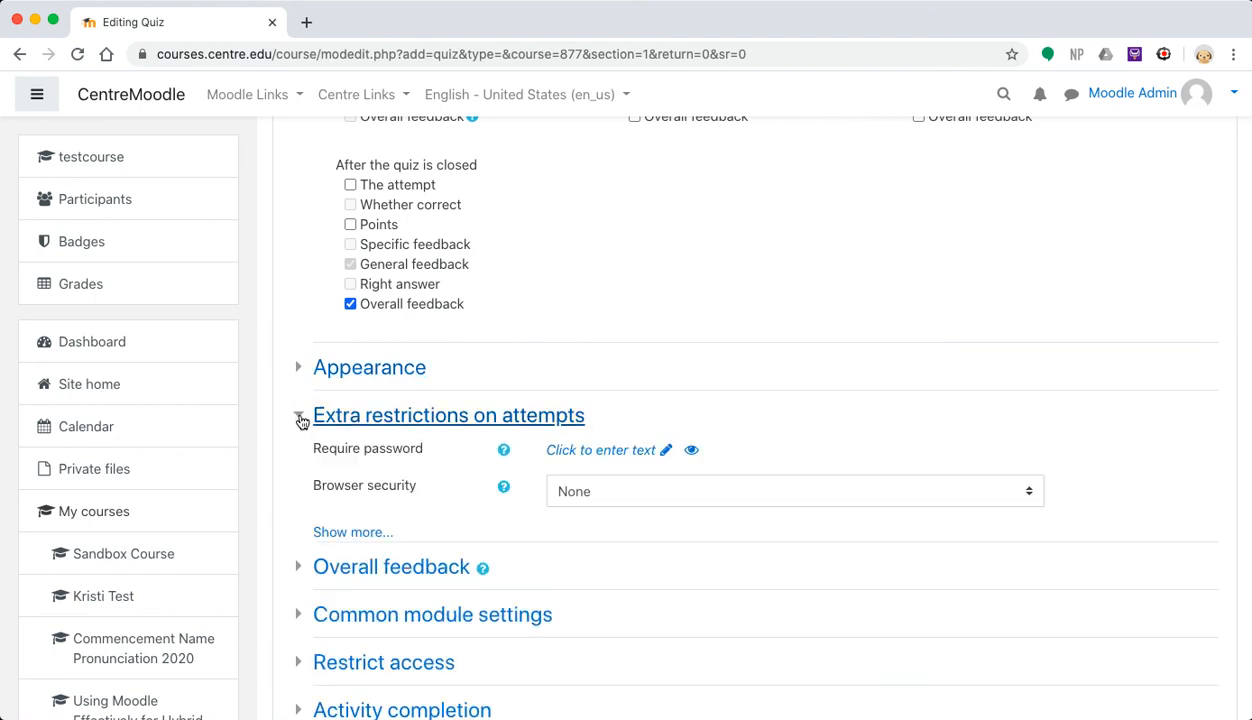
pyautogui.click(301, 419)
pyautogui.scroll(-4, 300, 420)
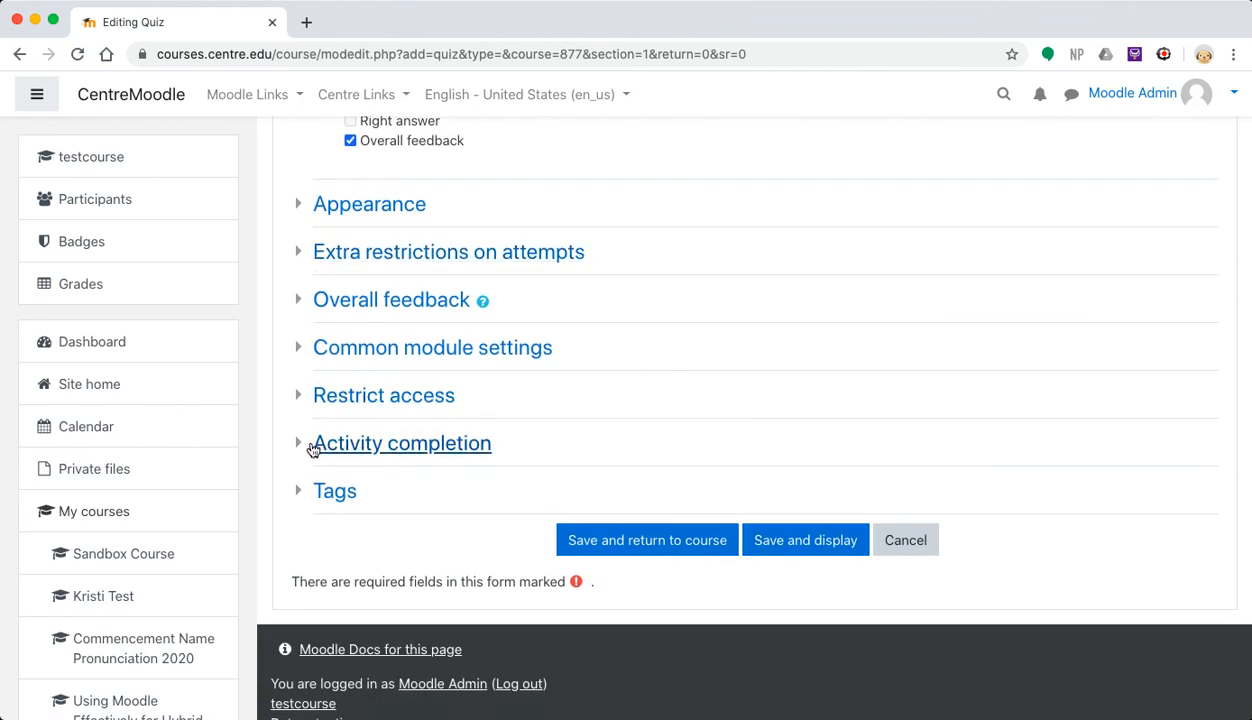
pyautogui.click(310, 447)
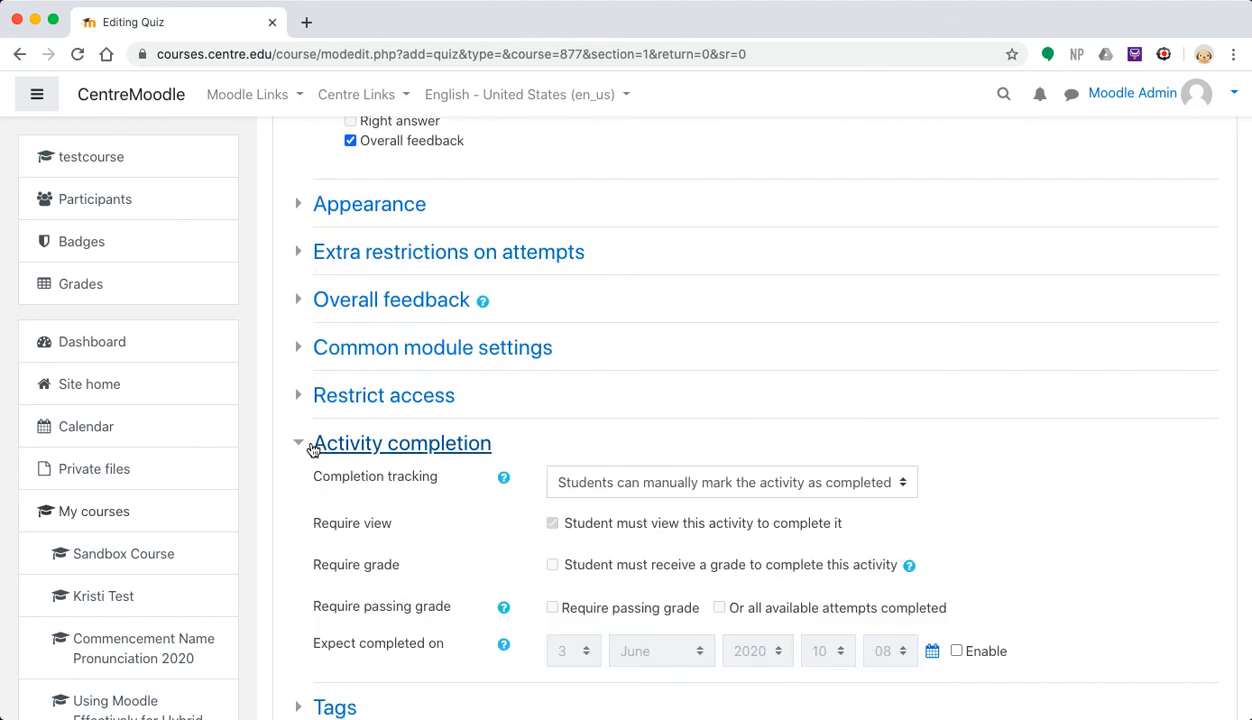
pyautogui.click(310, 446)
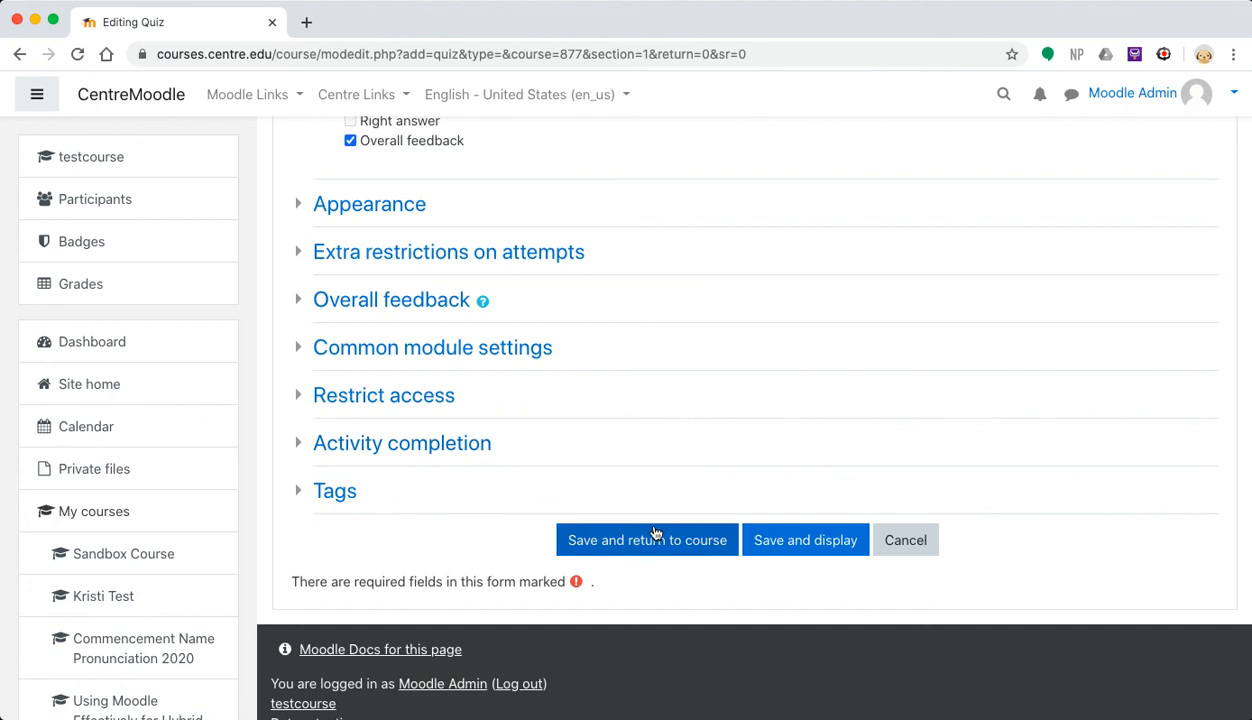
# Save the quiz settings, display the quiz and review its summary of attempts, dates and time limit
pyautogui.click(808, 545)
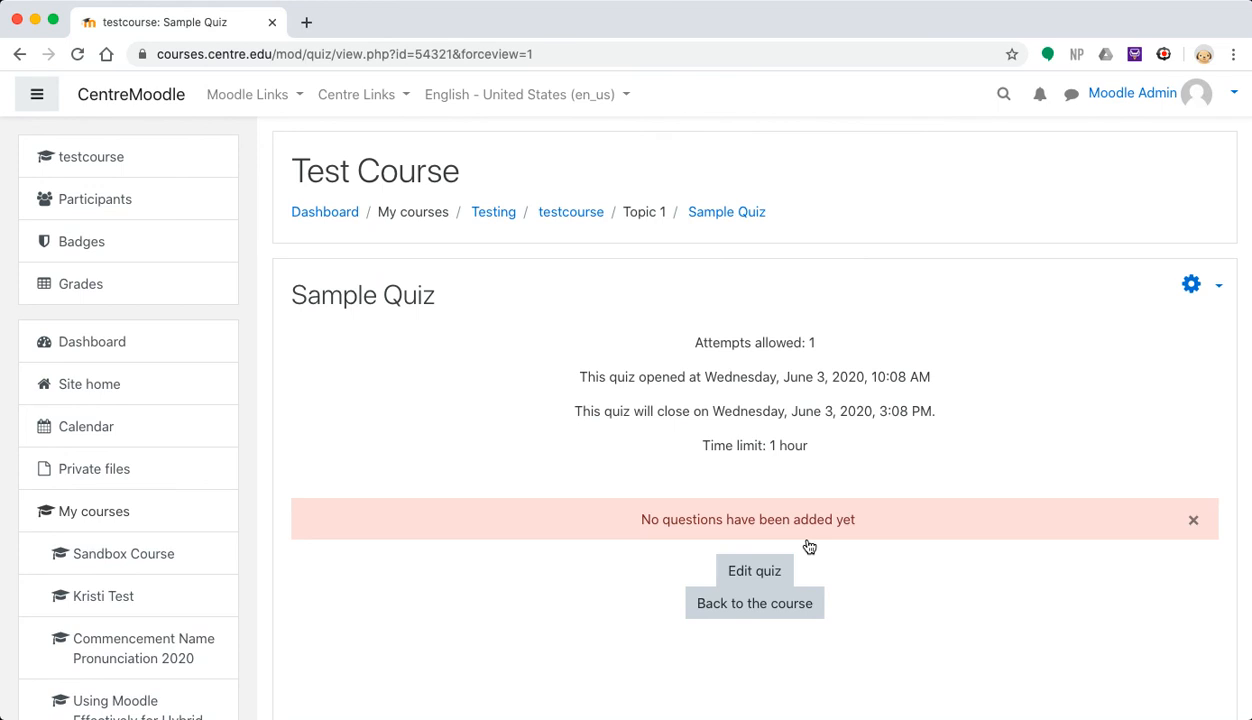
pyautogui.scroll(-2, 645, 443)
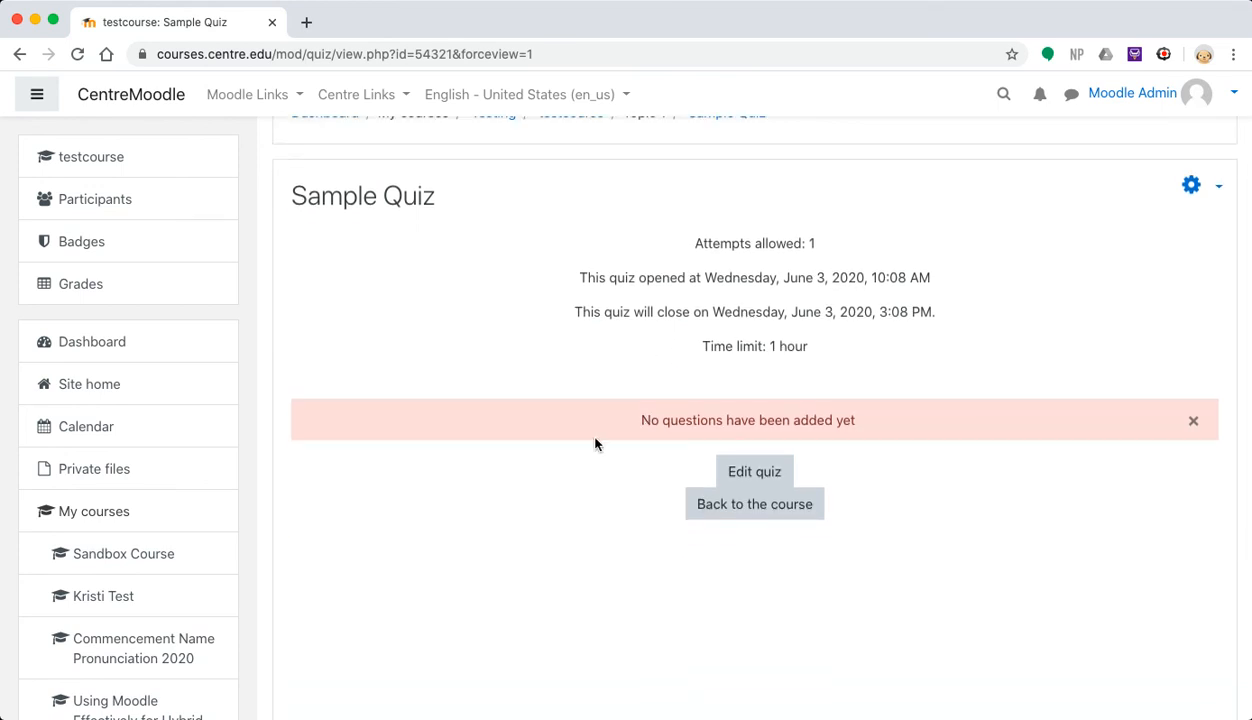
pyautogui.scroll(-3, 595, 444)
pyautogui.scroll(-1, 595, 444)
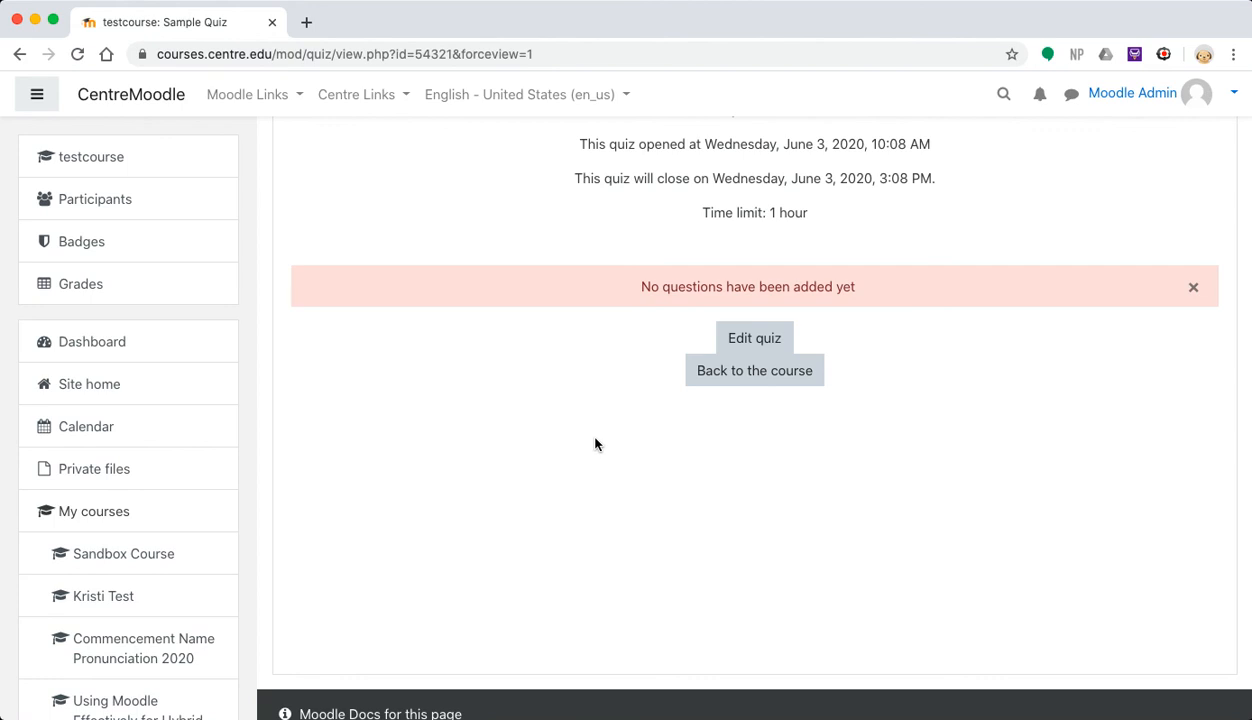
pyautogui.scroll(2, 595, 444)
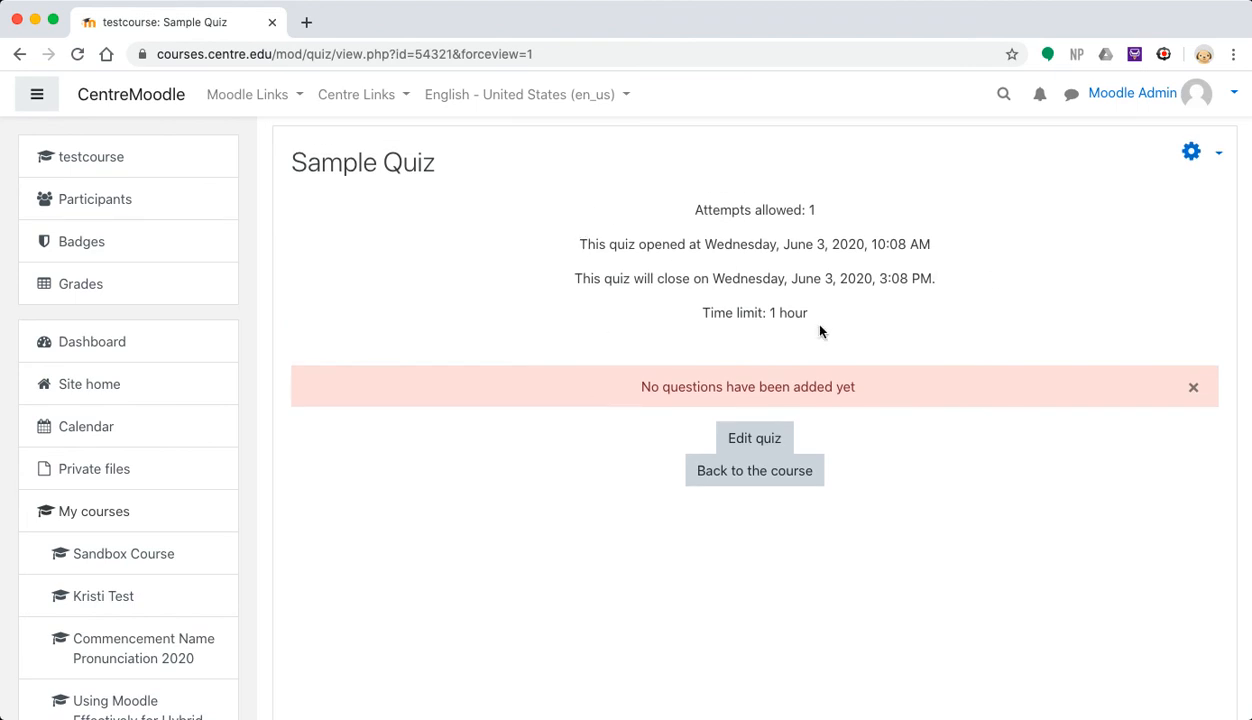
pyautogui.scroll(1, 852, 277)
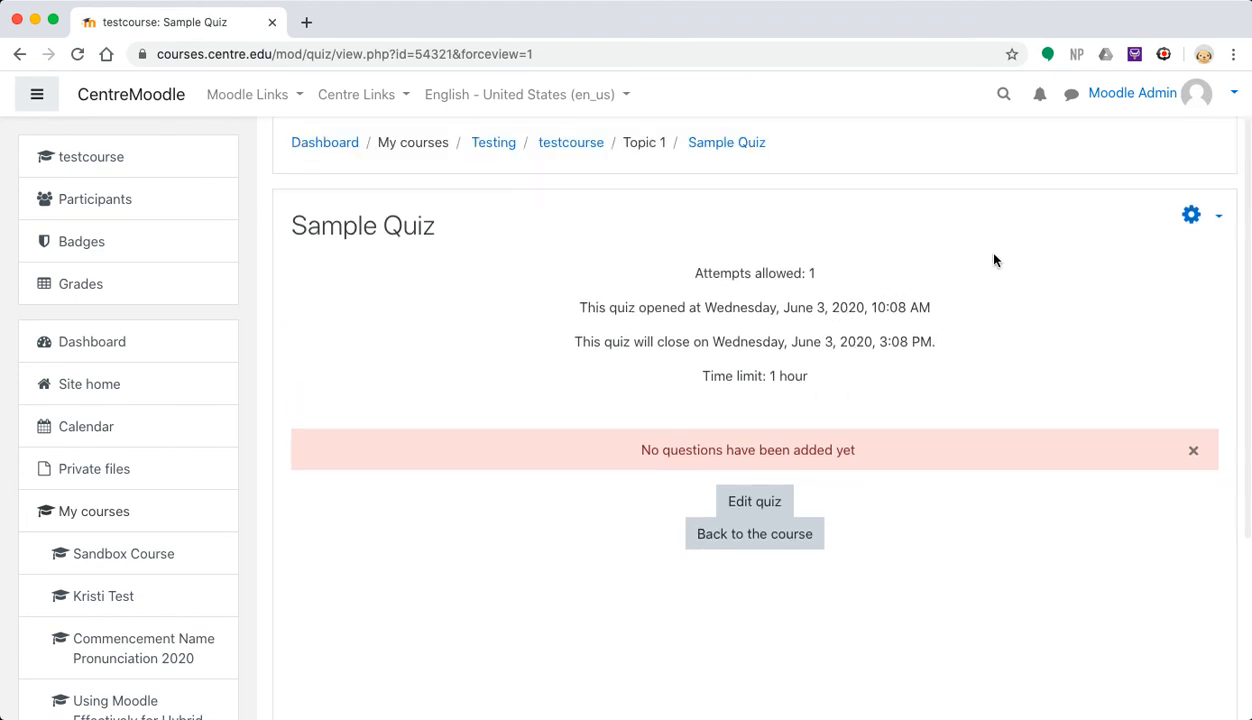
# Open Sample Quiz for editing and show the choices for adding a question
pyautogui.click(755, 503)
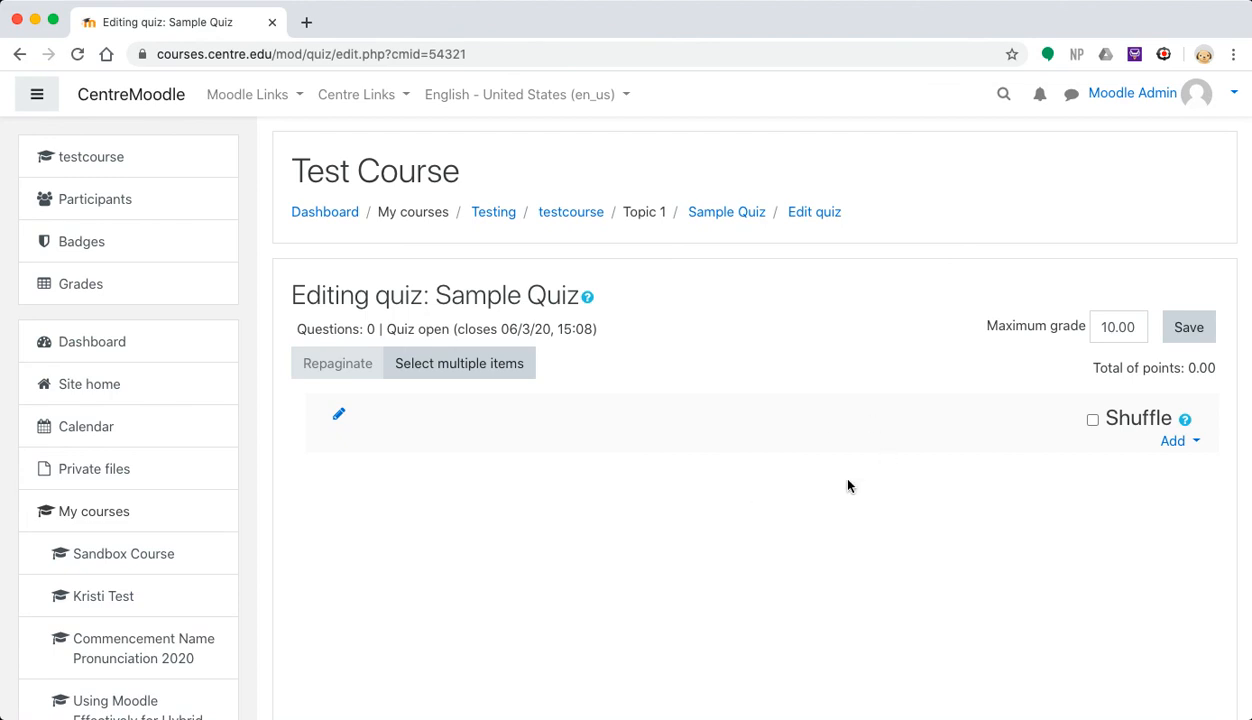
pyautogui.scroll(-2, 848, 486)
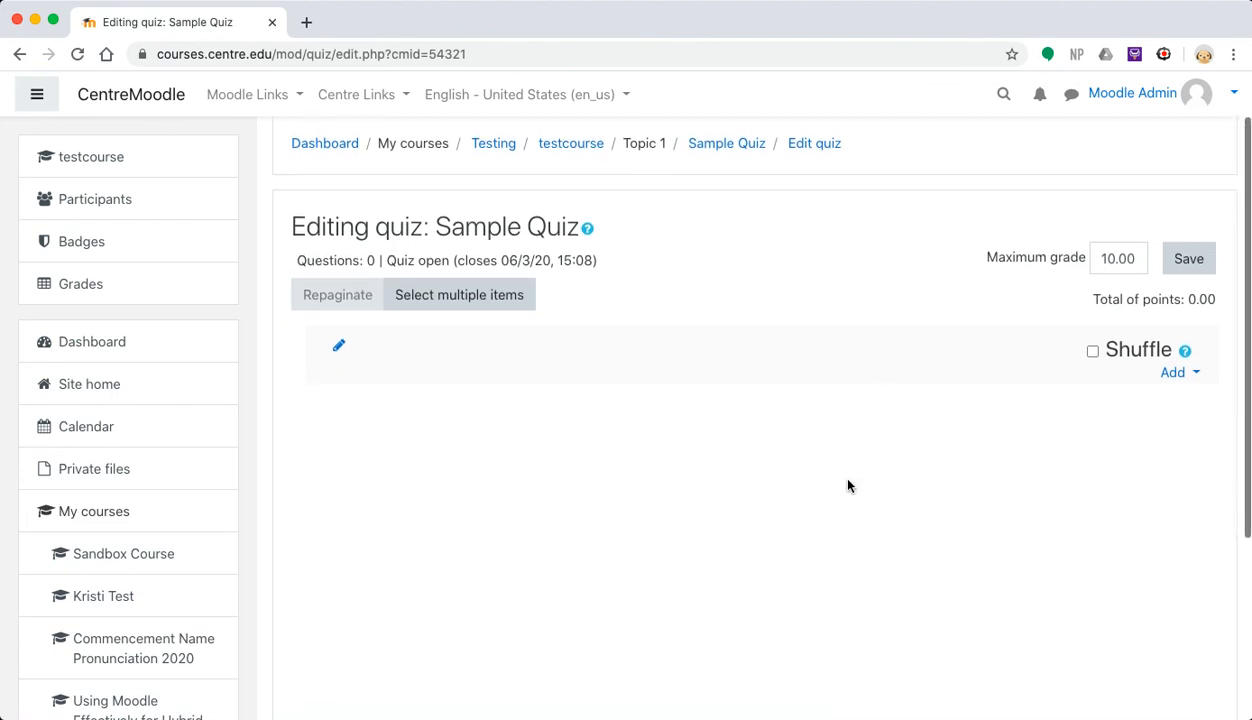
pyautogui.click(1176, 373)
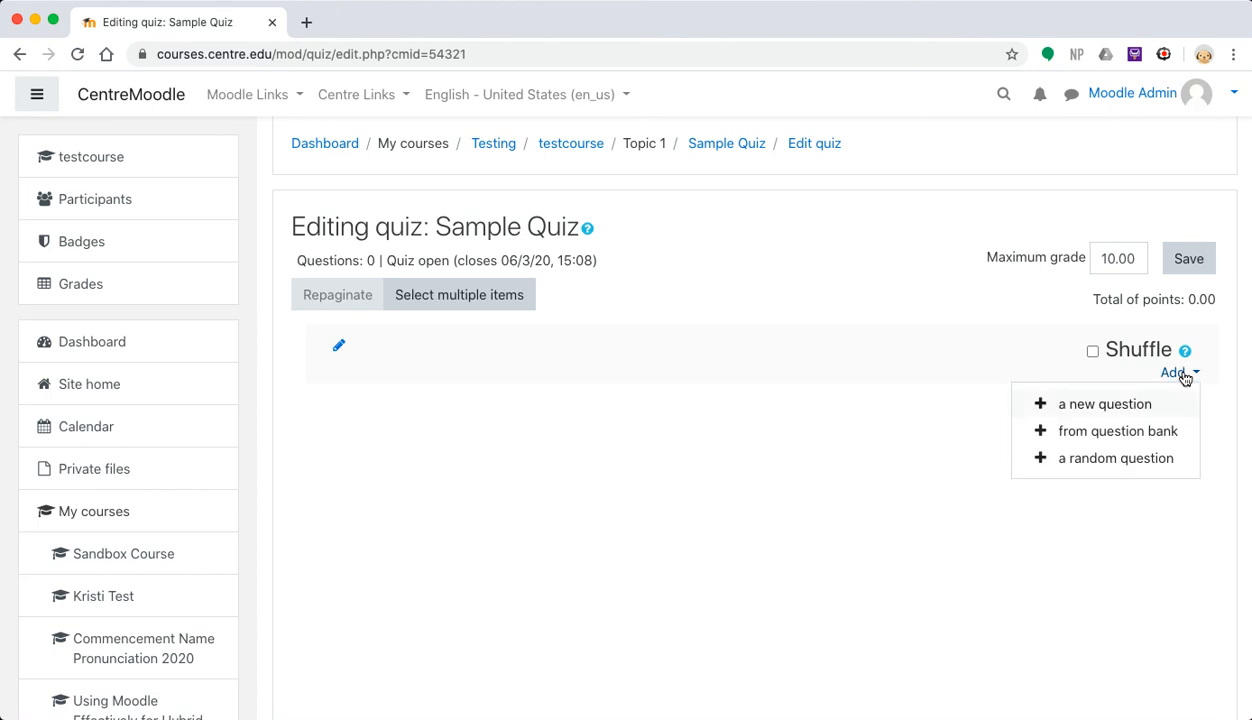